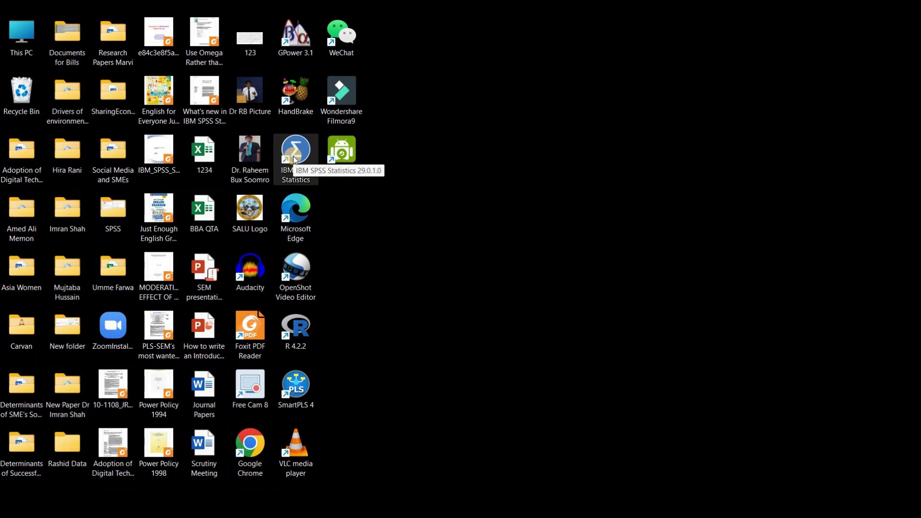
Step: Launch IBM SPSS Statistics, leaving its welcome dialog enabled for future starts
{"action": "double_click", "coordinate": [294, 160]}
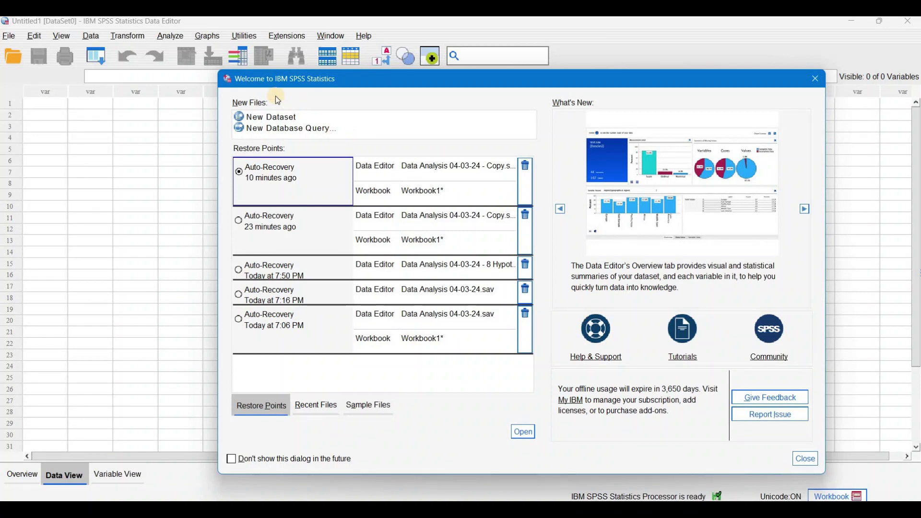
{"action": "left_click", "coordinate": [303, 461]}
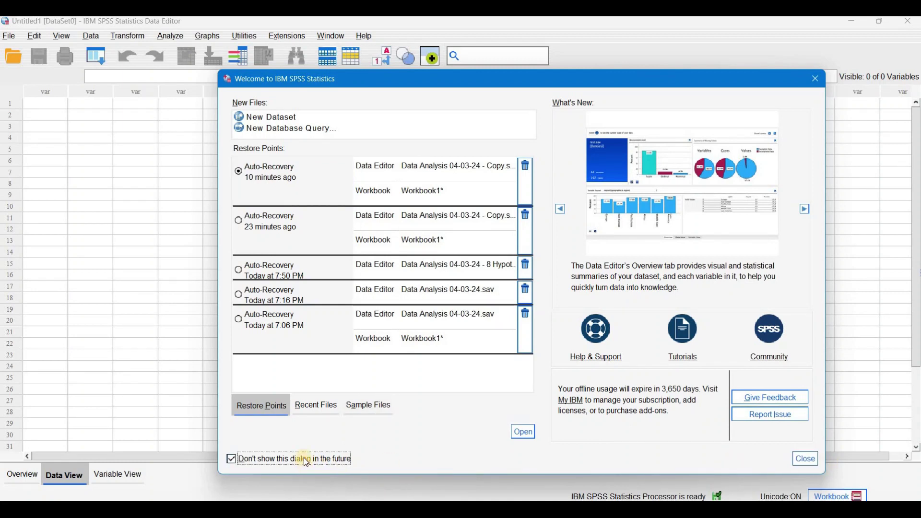
{"action": "left_click", "coordinate": [304, 457]}
Step: Browse the What's New highlights in the welcome dialog and dismiss the dialog
{"action": "left_click", "coordinate": [804, 211]}
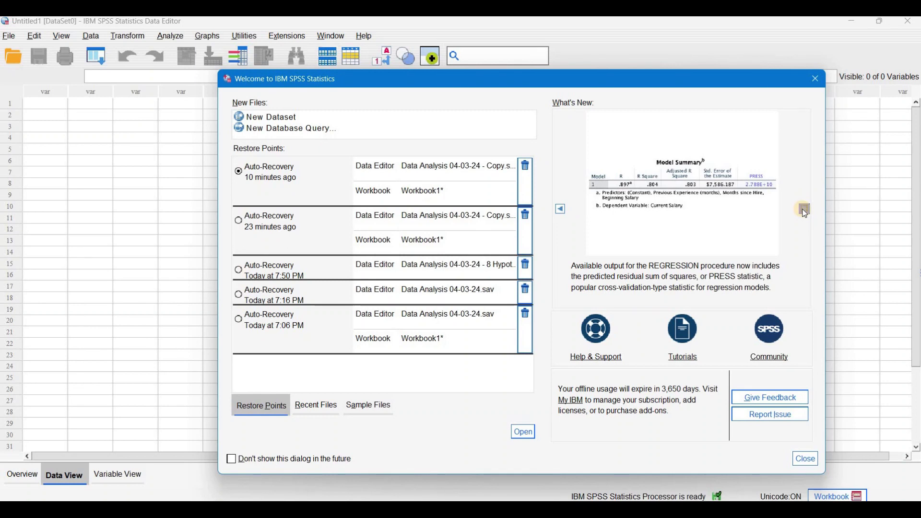
{"action": "left_click", "coordinate": [804, 211]}
{"action": "left_click", "coordinate": [805, 211]}
{"action": "left_click", "coordinate": [805, 211]}
{"action": "left_click", "coordinate": [805, 211]}
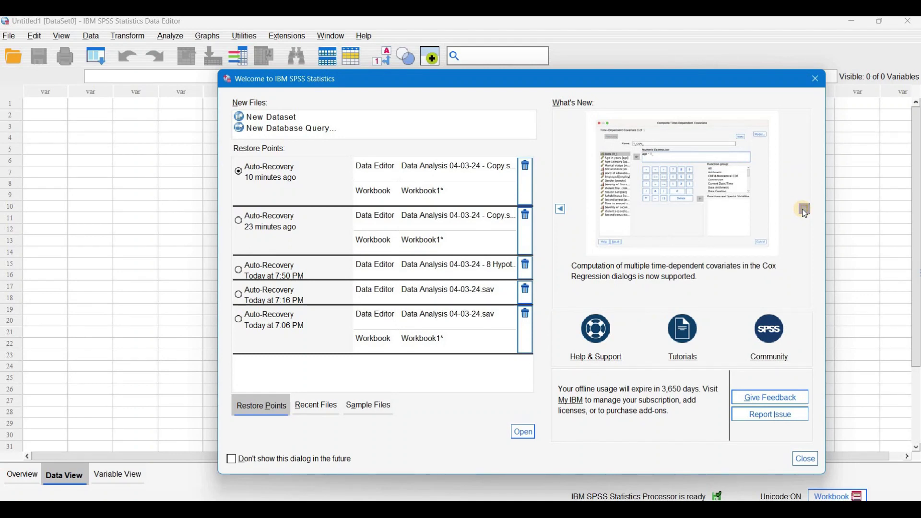
{"action": "left_click", "coordinate": [804, 211]}
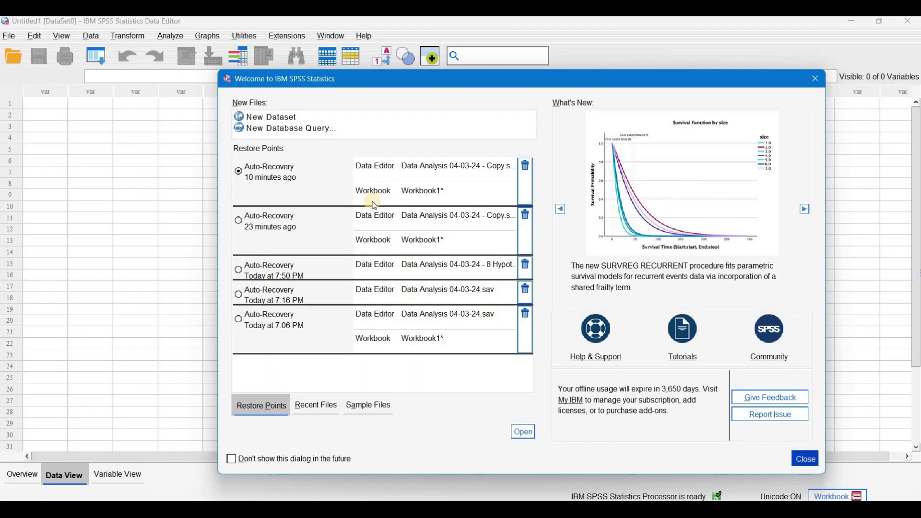
{"action": "key", "text": "Escape"}
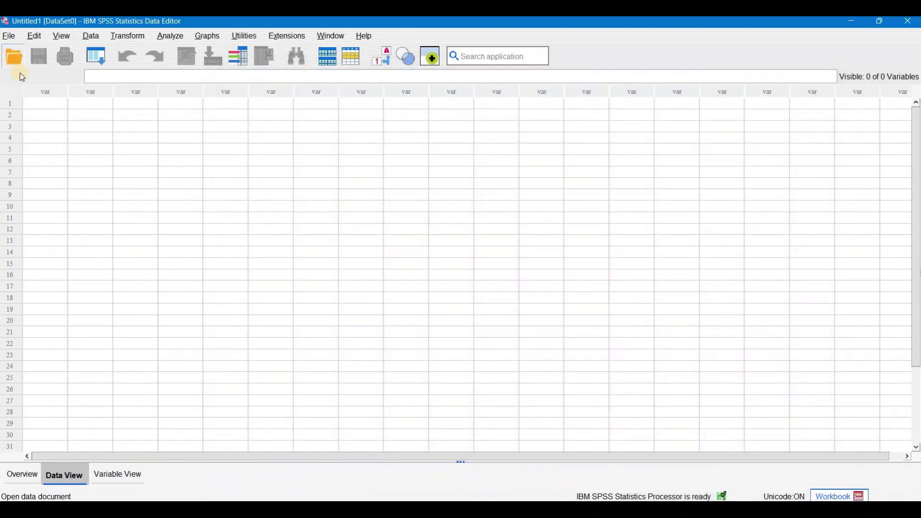
{"action": "left_click", "coordinate": [14, 57]}
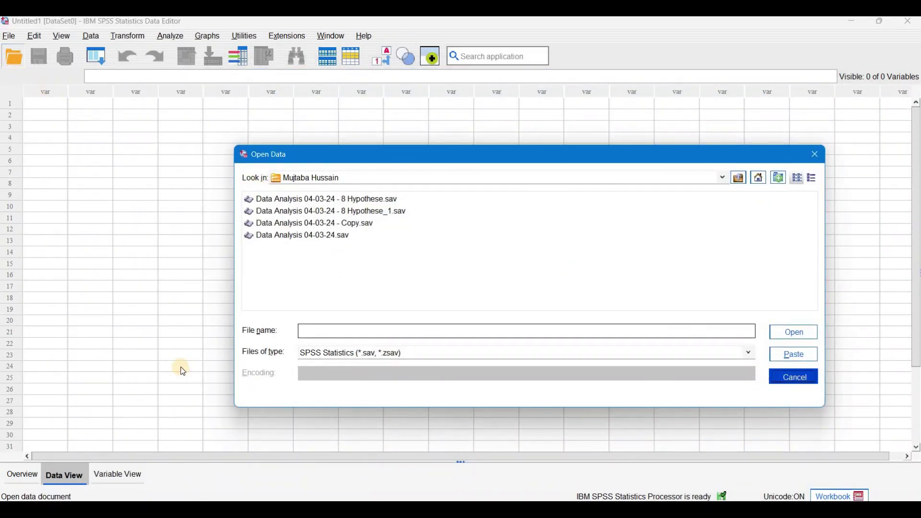
{"action": "key", "text": "Escape"}
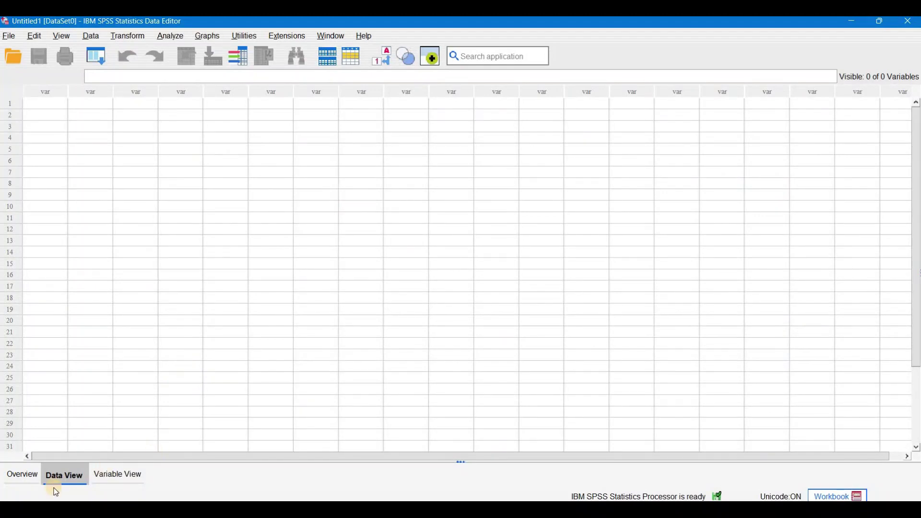
{"action": "left_click", "coordinate": [110, 476]}
{"action": "left_click", "coordinate": [61, 475]}
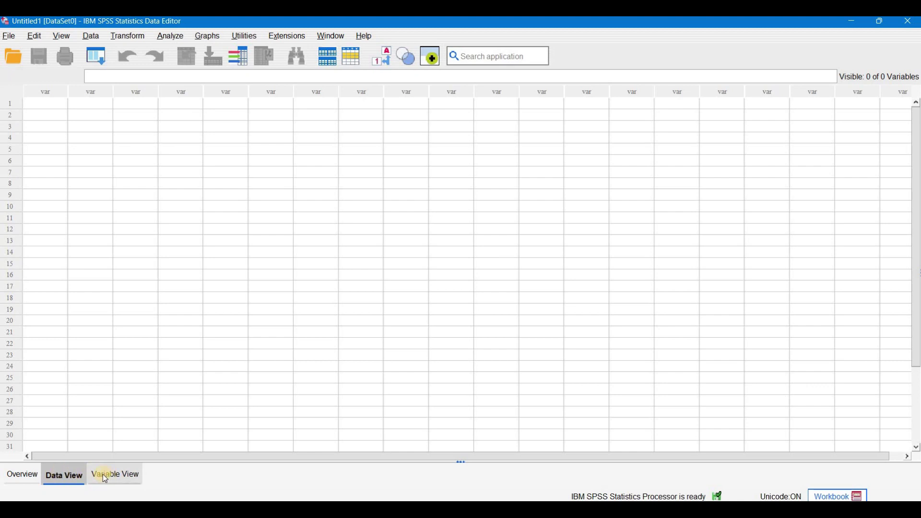
{"action": "left_click", "coordinate": [18, 476]}
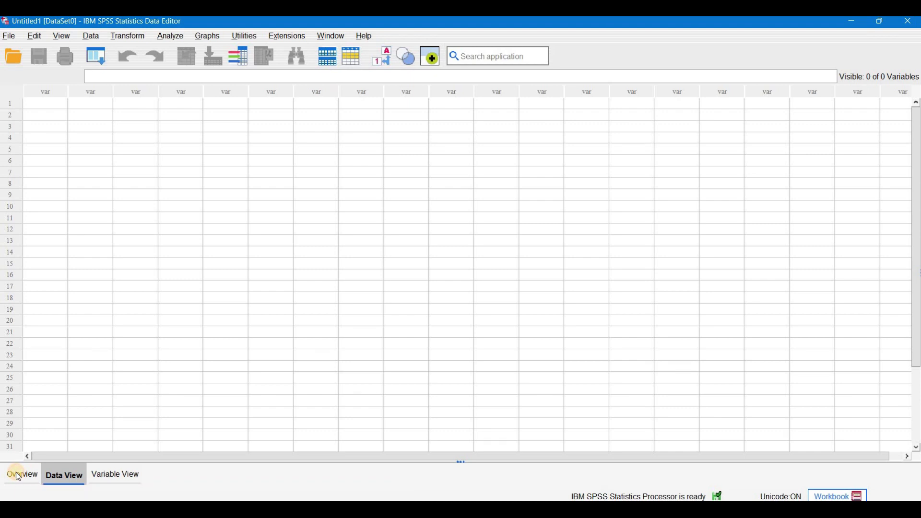
{"action": "left_click", "coordinate": [18, 476]}
Step: Start opening a data file and examine the file types that can be imported
{"action": "left_click", "coordinate": [13, 57]}
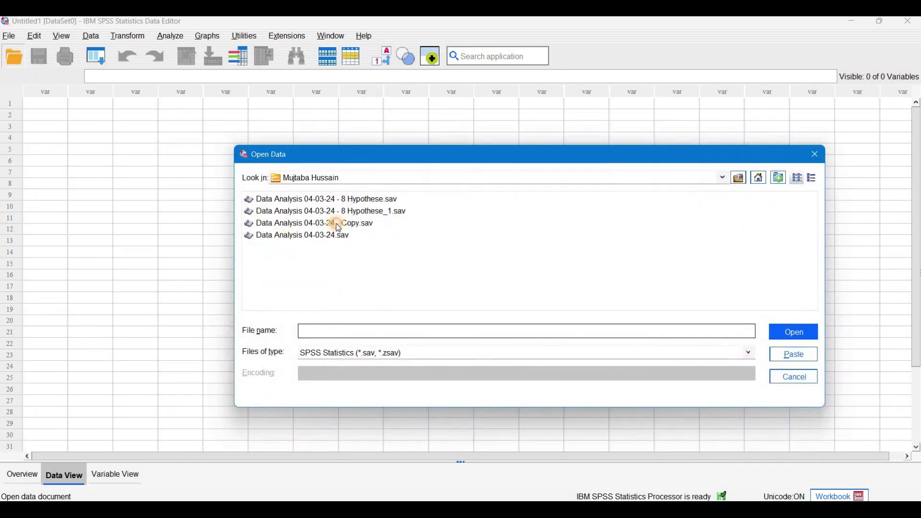
{"action": "left_click", "coordinate": [358, 223]}
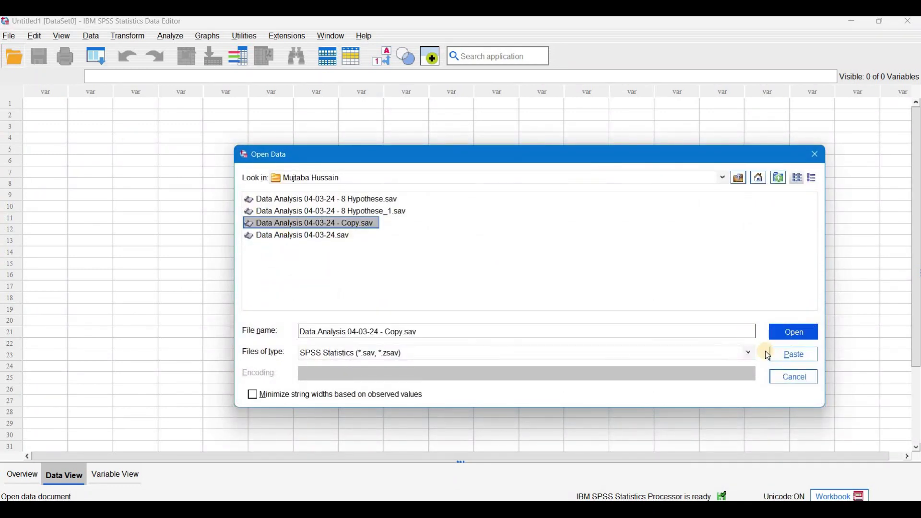
{"action": "left_click", "coordinate": [746, 353]}
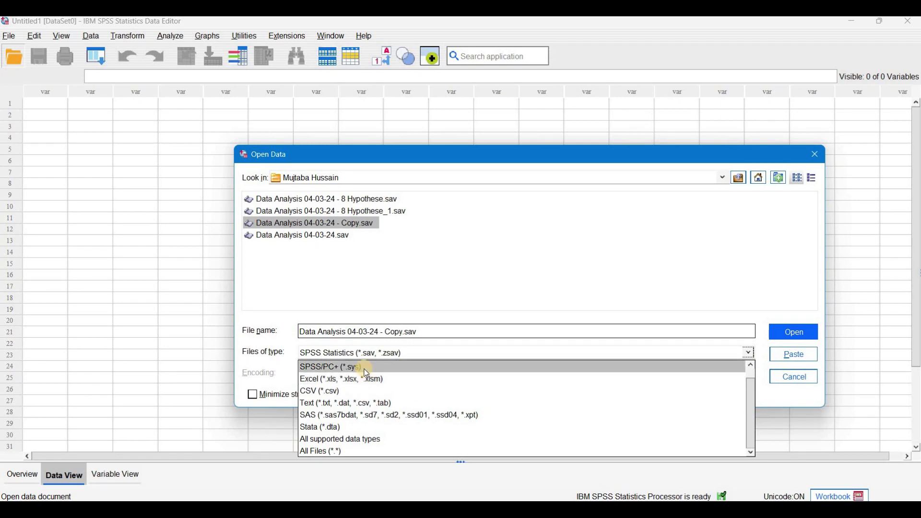
{"action": "key", "text": "Down"}
{"action": "key", "text": "Down"}
{"action": "key", "text": "Down"}
{"action": "key", "text": "Down"}
{"action": "key", "text": "Down"}
{"action": "key", "text": "Down"}
{"action": "key", "text": "Down"}
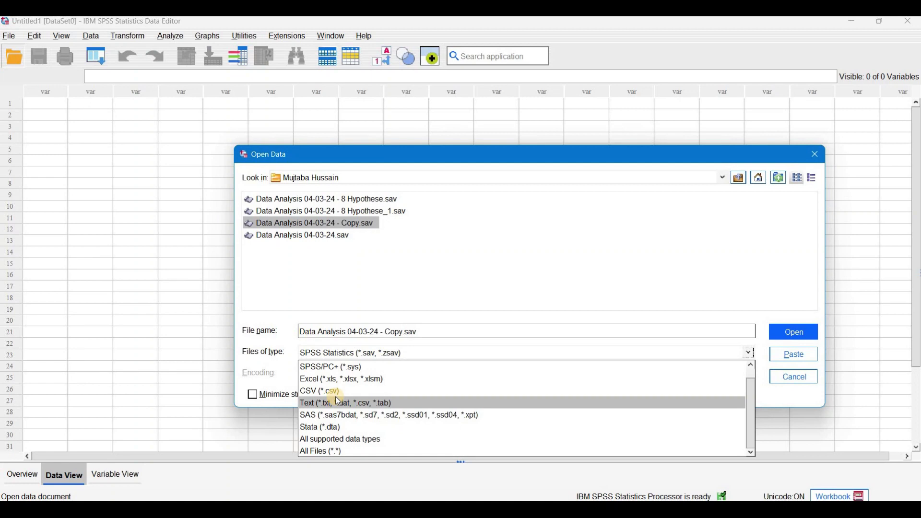
{"action": "left_click", "coordinate": [514, 262]}
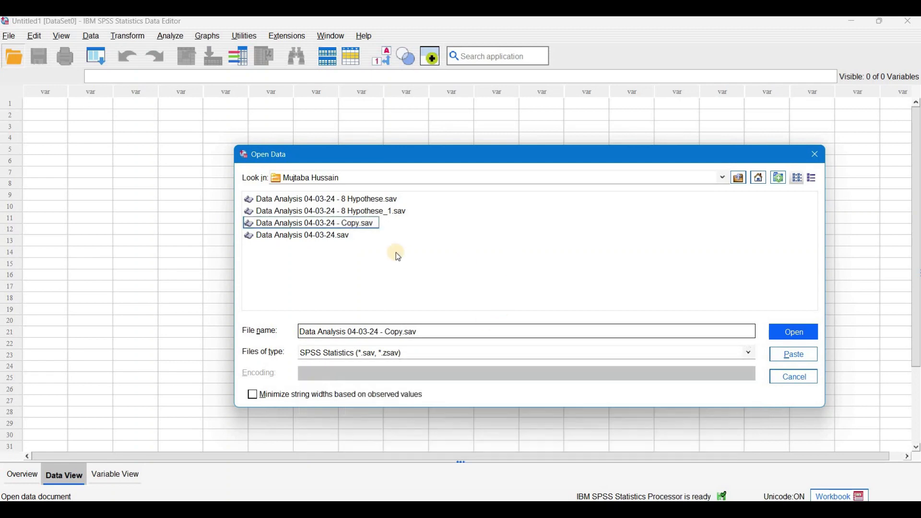
Step: Open the data file Data Analysis 04-03-24 - Copy.sav
{"action": "left_click", "coordinate": [353, 222]}
{"action": "left_click", "coordinate": [307, 235]}
{"action": "key", "text": "Up"}
{"action": "left_click", "coordinate": [792, 331]}
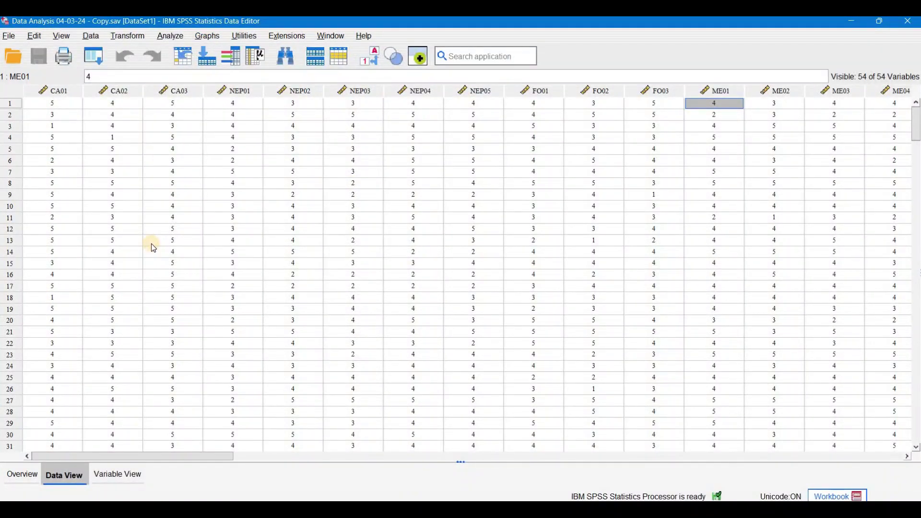
Step: Show the dataset overview and set its chart format to counts (N) instead of percents
{"action": "left_click", "coordinate": [27, 476]}
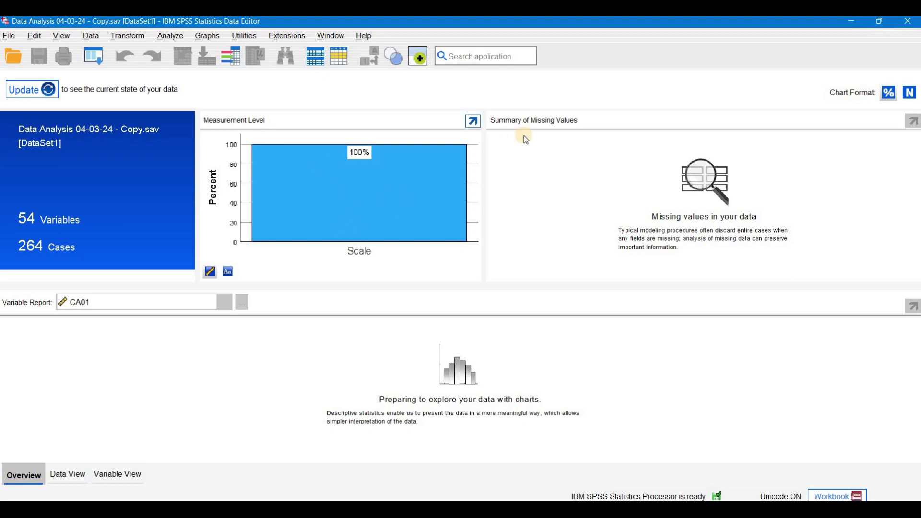
{"action": "left_click", "coordinate": [888, 94]}
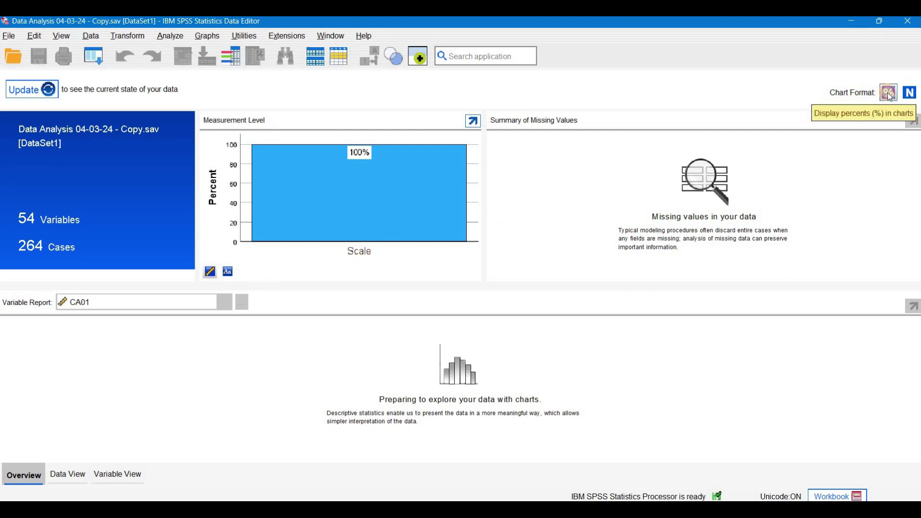
{"action": "left_click", "coordinate": [914, 96]}
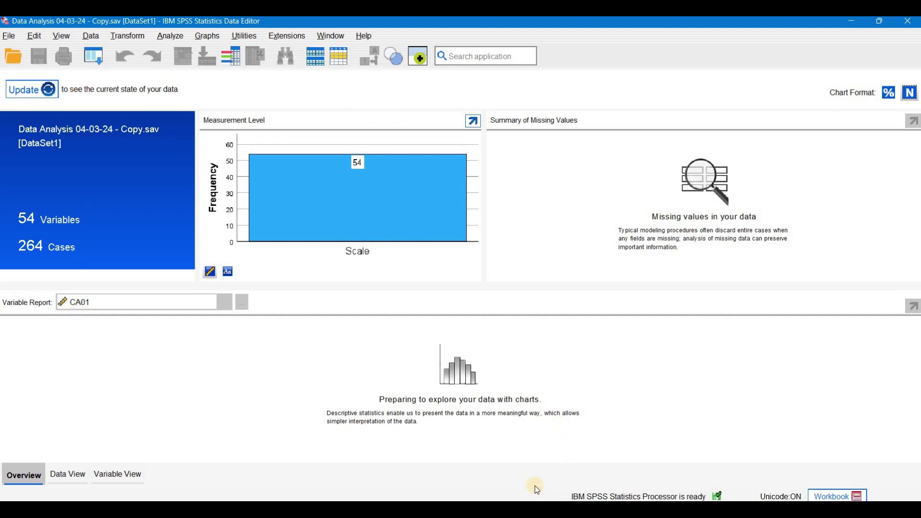
{"action": "mouse_move", "coordinate": [552, 509]}
{"action": "left_click", "coordinate": [505, 468]}
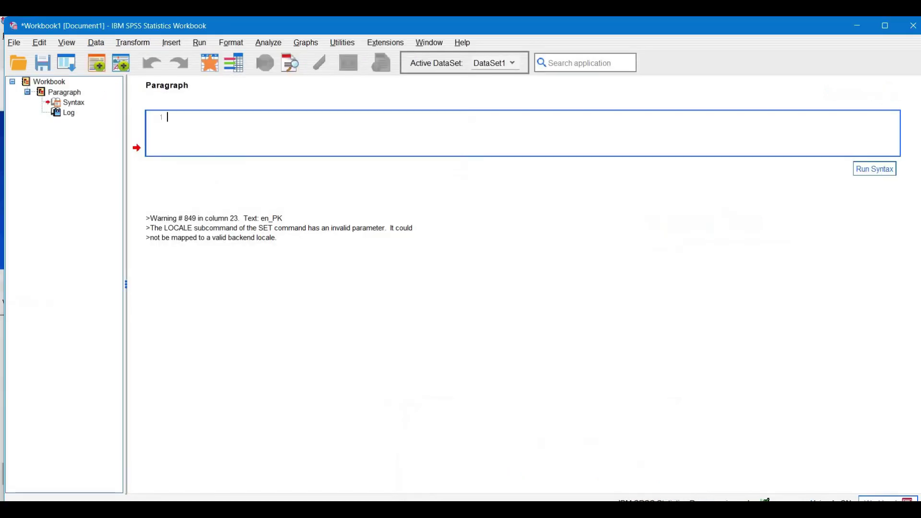
{"action": "left_click", "coordinate": [586, 477]}
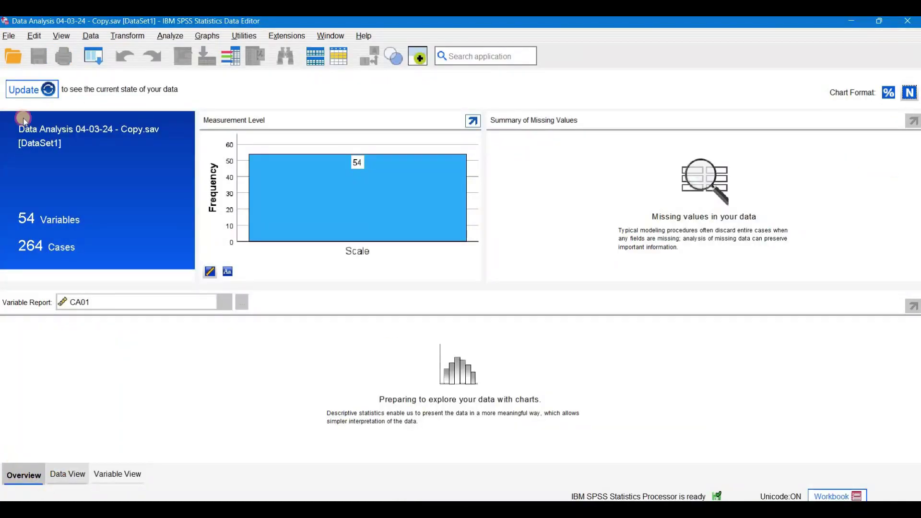
Step: Update the dataset overview to the current state of the data and return to the data grid
{"action": "left_click", "coordinate": [67, 474]}
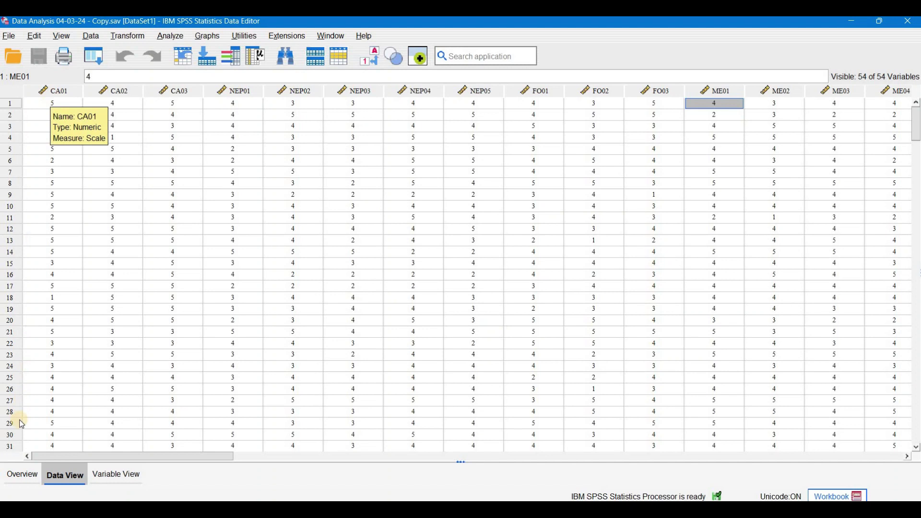
{"action": "left_click", "coordinate": [21, 475]}
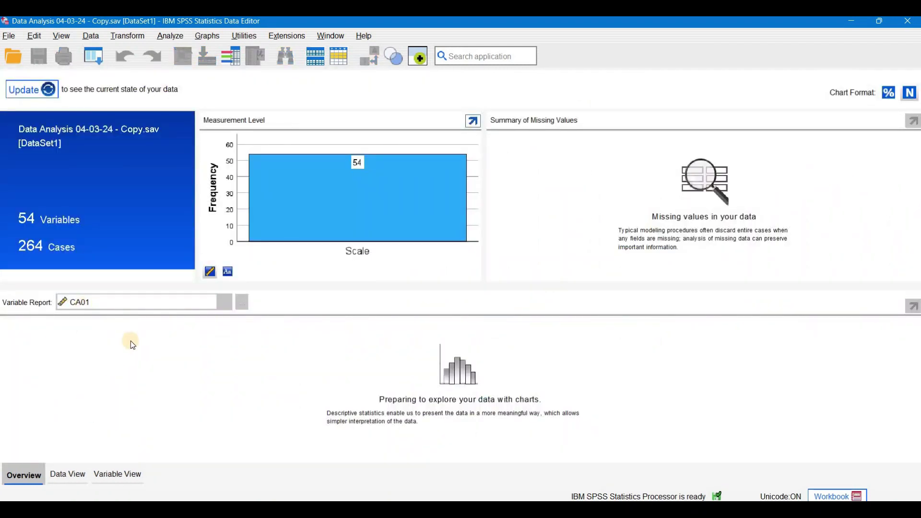
{"action": "left_click", "coordinate": [14, 89]}
{"action": "left_click", "coordinate": [68, 474]}
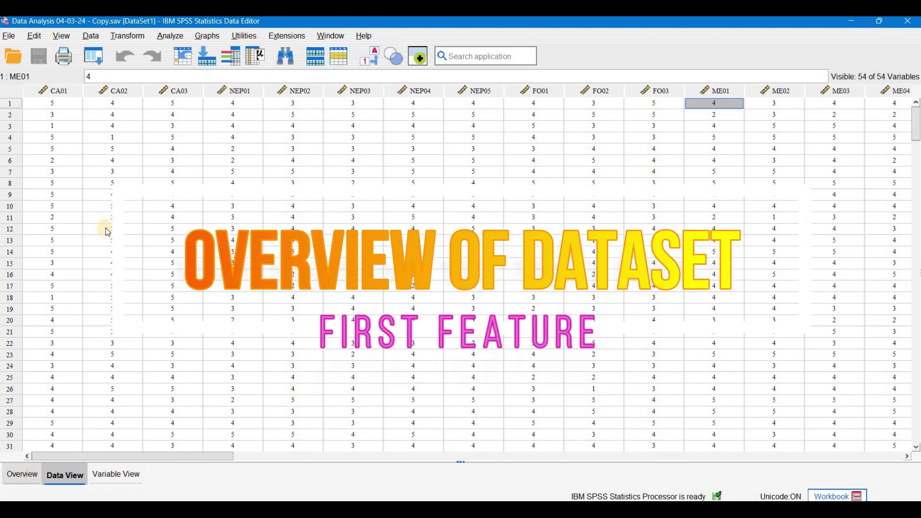
Step: Look through the analysis procedures, including the Linear OLS Alternatives for regression and the Power Analysis tests for means
{"action": "left_click", "coordinate": [171, 37]}
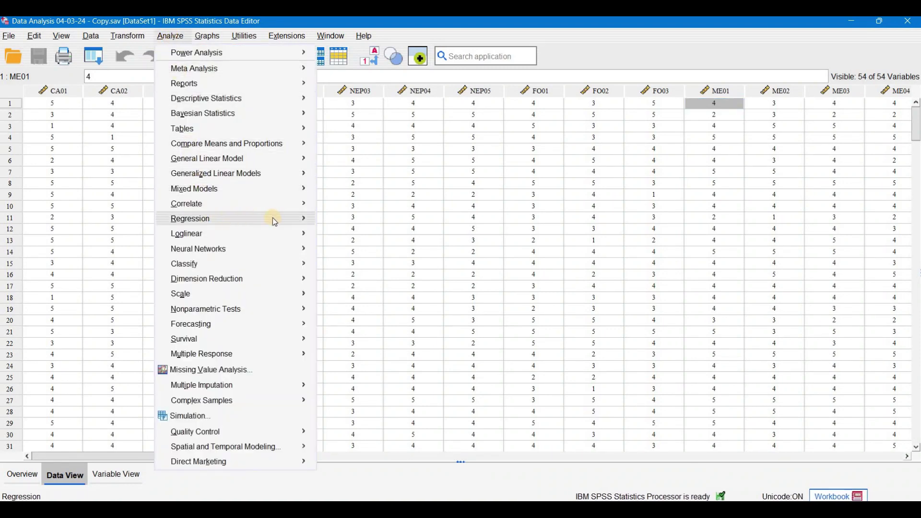
{"action": "mouse_move", "coordinate": [214, 219]}
{"action": "mouse_move", "coordinate": [407, 253]}
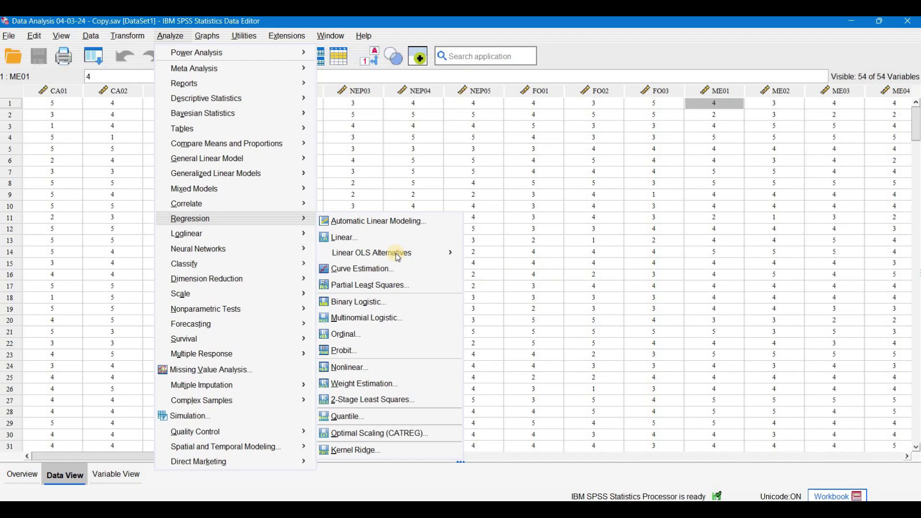
{"action": "mouse_move", "coordinate": [390, 251]}
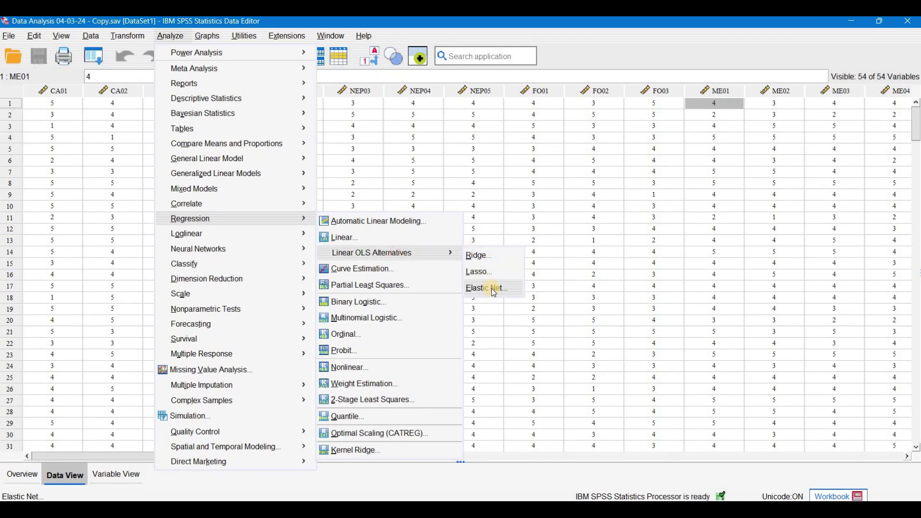
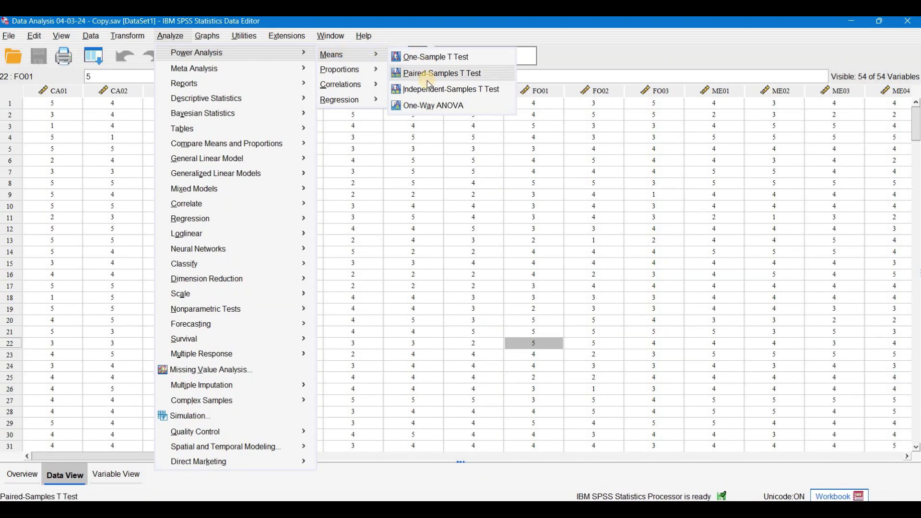
{"action": "left_click", "coordinate": [428, 226]}
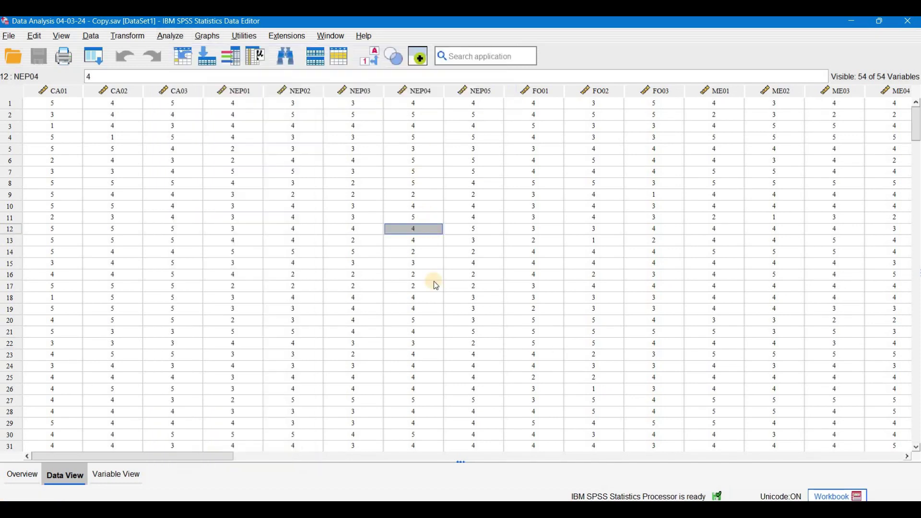
Step: Switch to the browser and read the introduction of IBM's Power Analysis documentation page, highlighting its first two lines
{"action": "key", "text": "alt+Tab"}
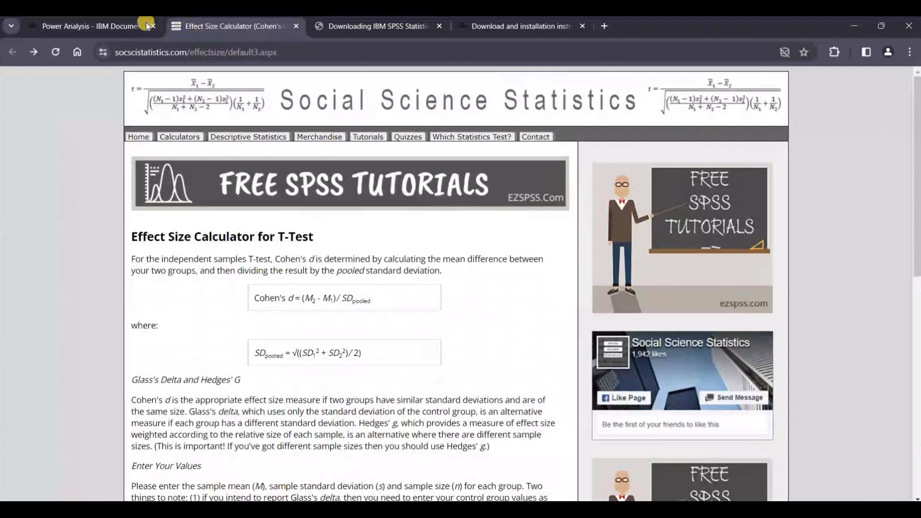
{"action": "left_click", "coordinate": [88, 24]}
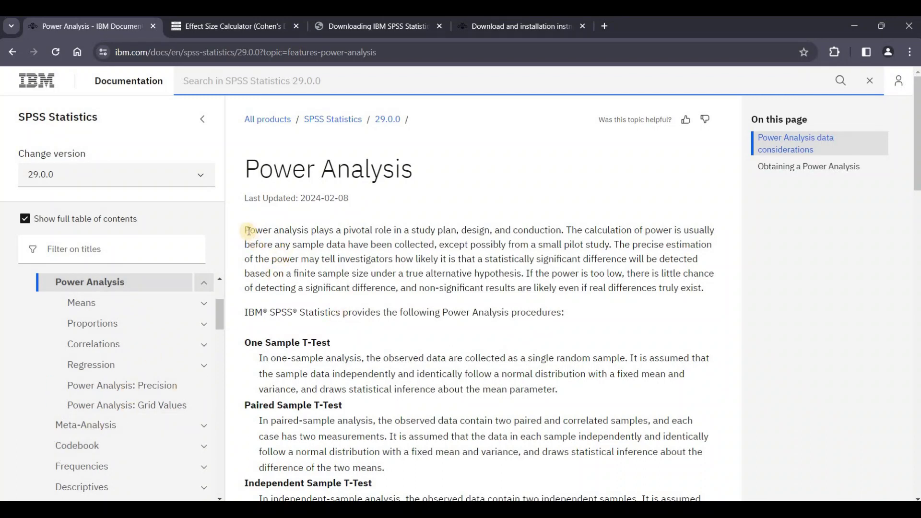
{"action": "left_click_drag", "start_coordinate": [246, 230], "coordinate": [309, 230]}
{"action": "left_click_drag", "start_coordinate": [384, 240], "coordinate": [428, 245]}
{"action": "left_click_drag", "start_coordinate": [623, 245], "coordinate": [711, 242]}
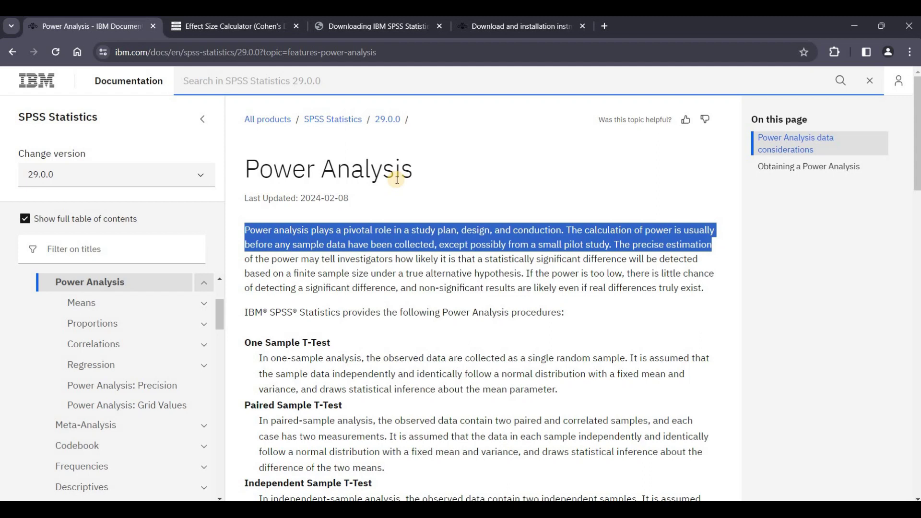
Step: Switch back to SPSS Statistics and look through the Meta Analysis procedures for continuous outcomes, binary outcomes and meta regression
{"action": "left_click", "coordinate": [553, 509]}
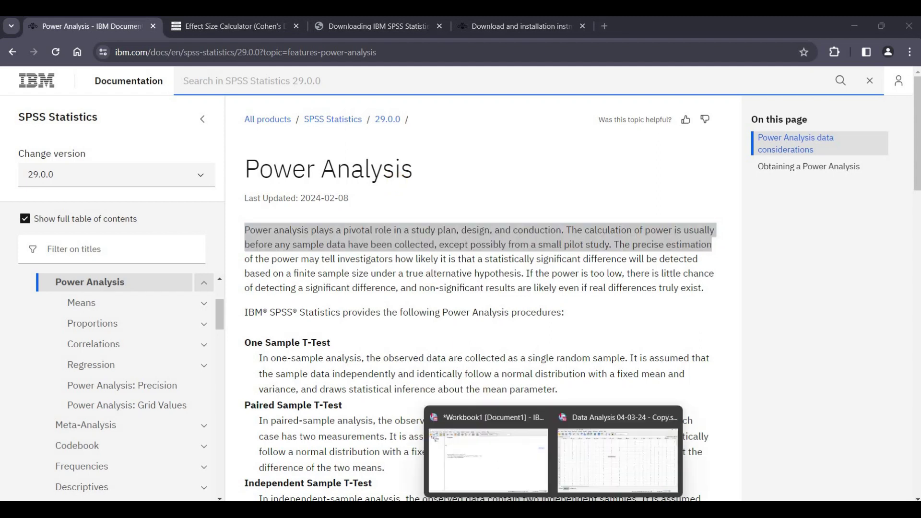
{"action": "left_click", "coordinate": [603, 463]}
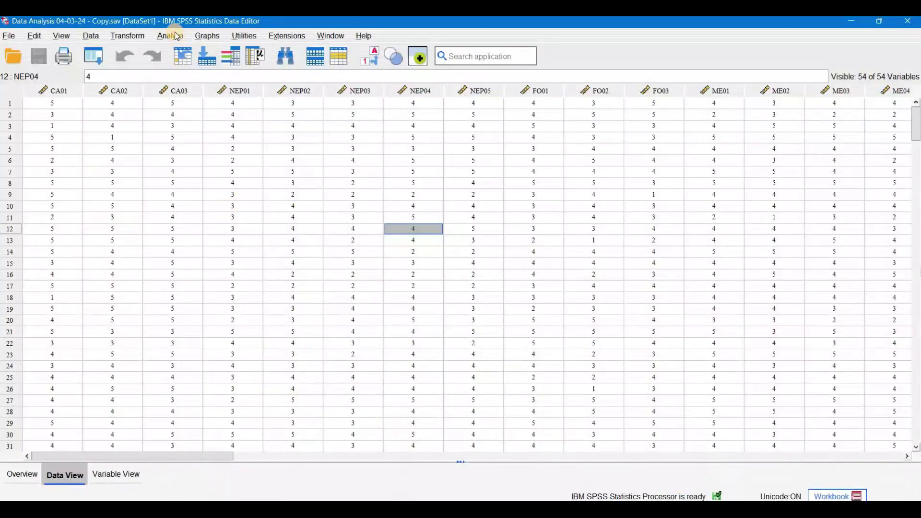
{"action": "left_click", "coordinate": [170, 35]}
{"action": "mouse_move", "coordinate": [248, 54]}
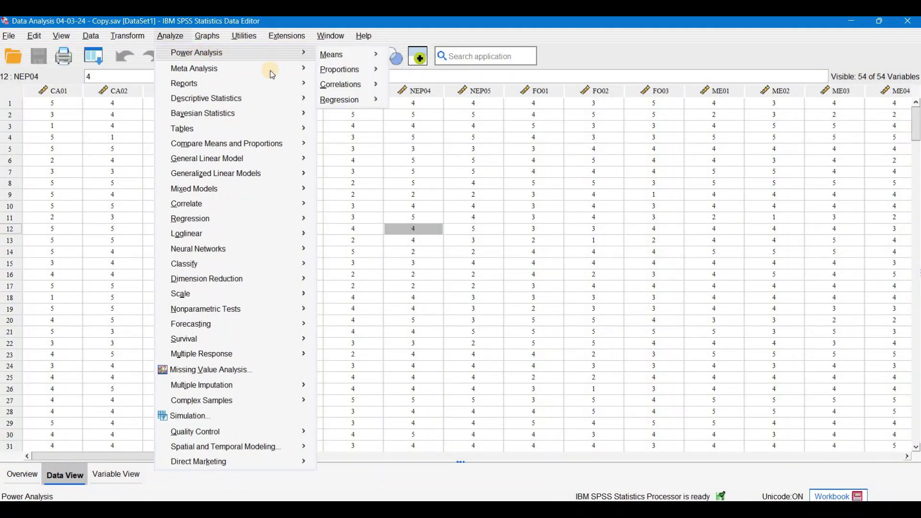
{"action": "mouse_move", "coordinate": [269, 71]}
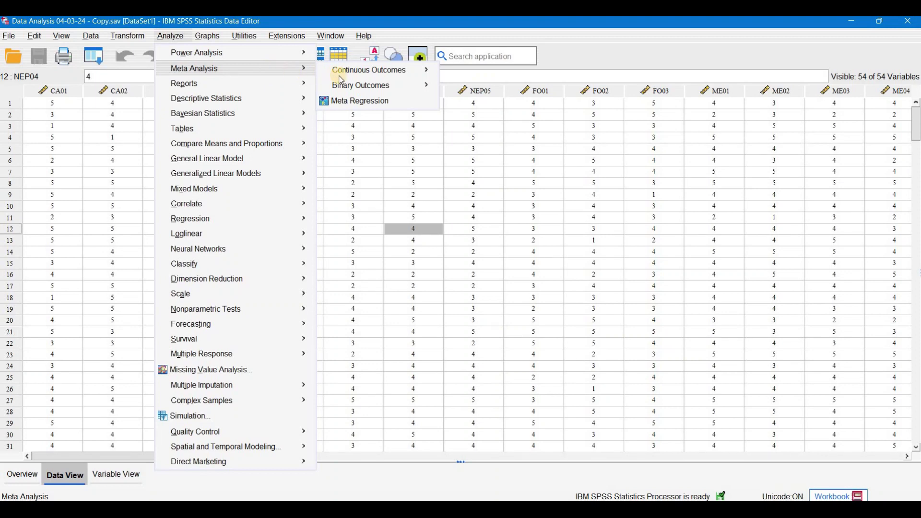
{"action": "mouse_move", "coordinate": [401, 70]}
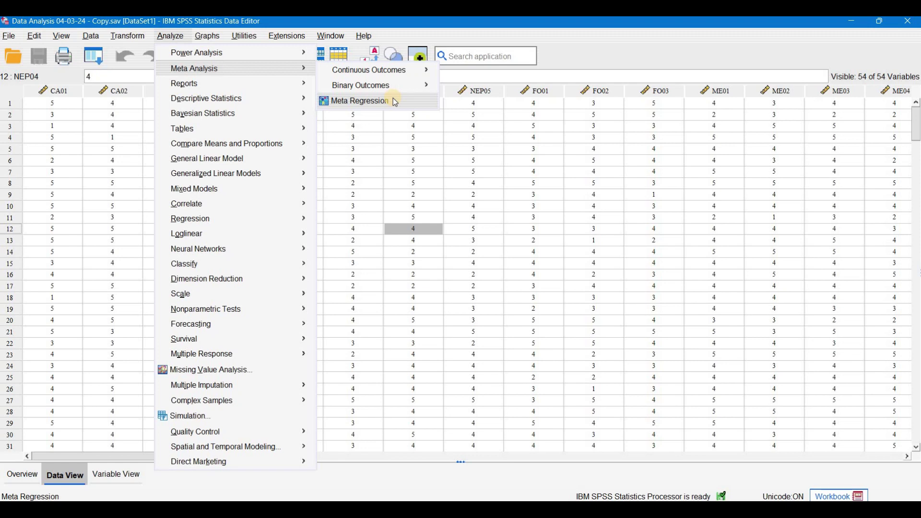
{"action": "mouse_move", "coordinate": [241, 98]}
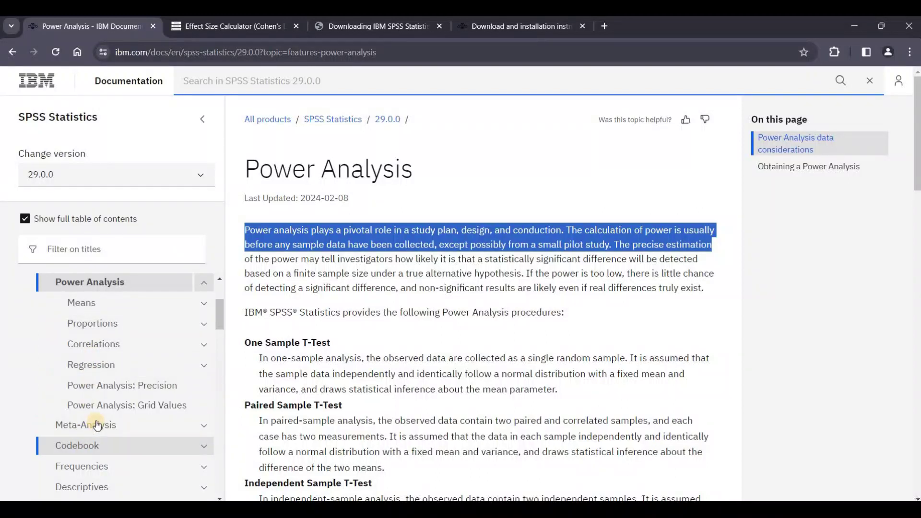
Step: In the browser's IBM documentation, open the Meta-Analysis and Meta-Analysis Continuous topics and look through the remaining table of contents
{"action": "left_click", "coordinate": [97, 426]}
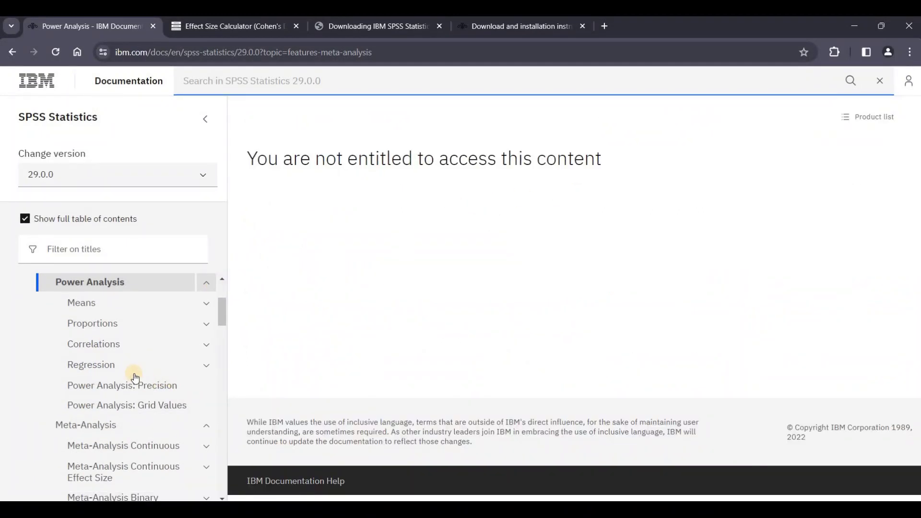
{"action": "left_click", "coordinate": [106, 449]}
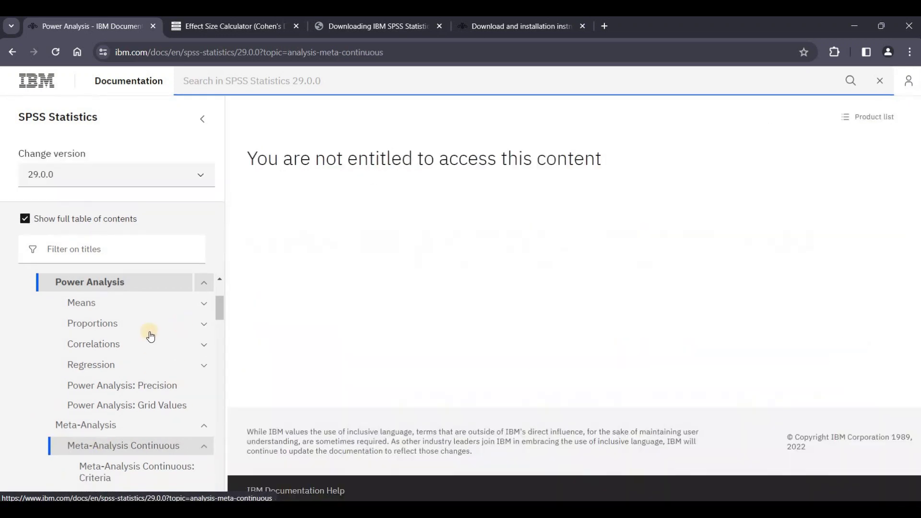
{"action": "scroll", "coordinate": [110, 312], "scroll_direction": "down", "scroll_amount": 5}
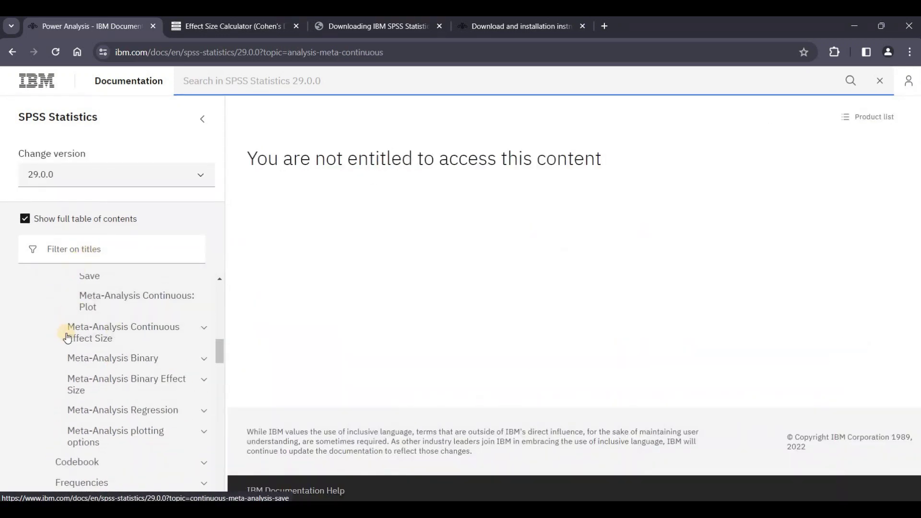
{"action": "scroll", "coordinate": [70, 339], "scroll_direction": "down", "scroll_amount": 3}
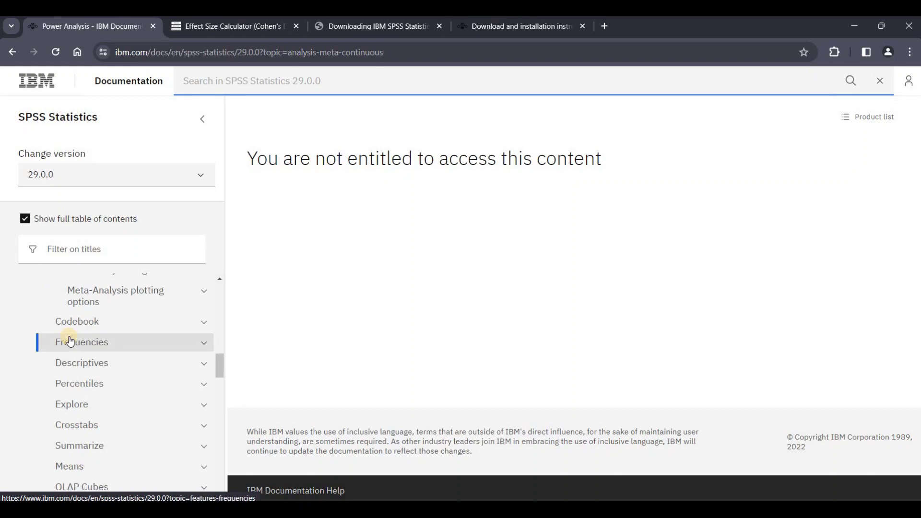
{"action": "scroll", "coordinate": [94, 391], "scroll_direction": "down", "scroll_amount": 6}
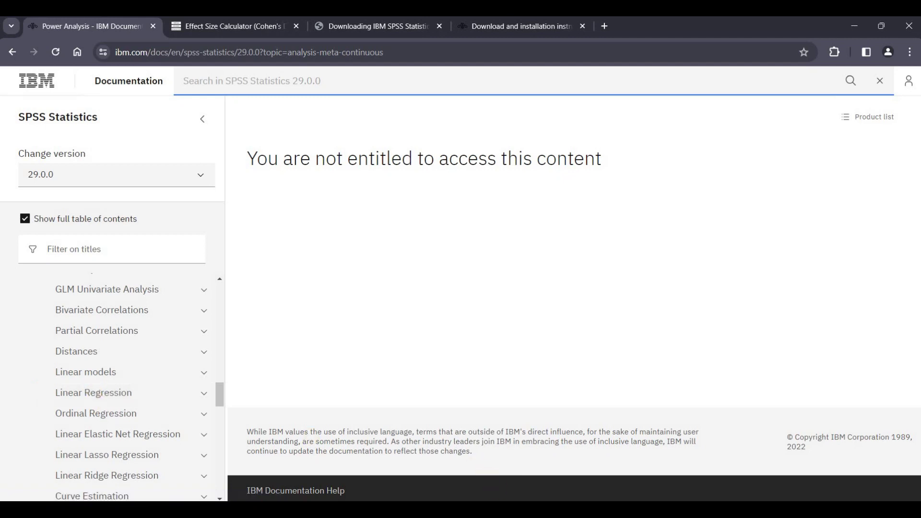
Step: Return to the SPSS dataset, inspect the Independent-Samples T Test settings including Estimate effect sizes, and close them without running the test
{"action": "left_click", "coordinate": [561, 456]}
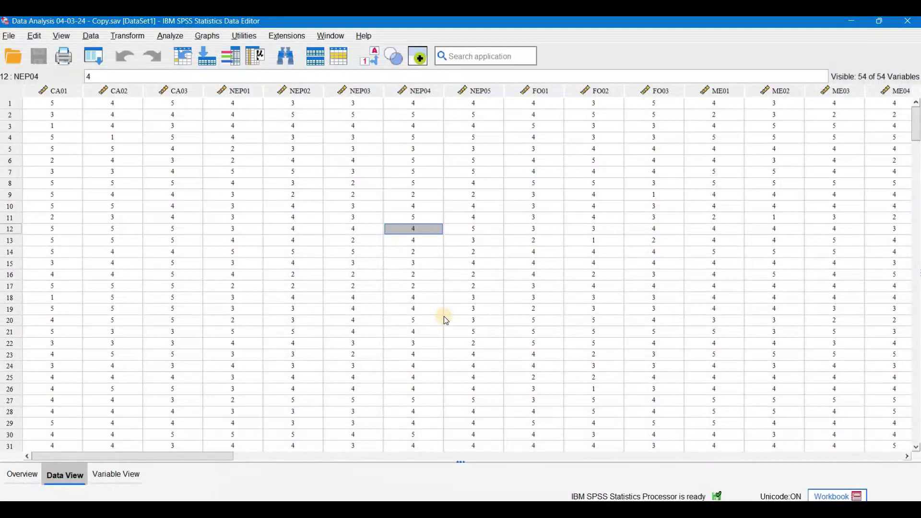
{"action": "left_click", "coordinate": [172, 36]}
{"action": "mouse_move", "coordinate": [214, 101]}
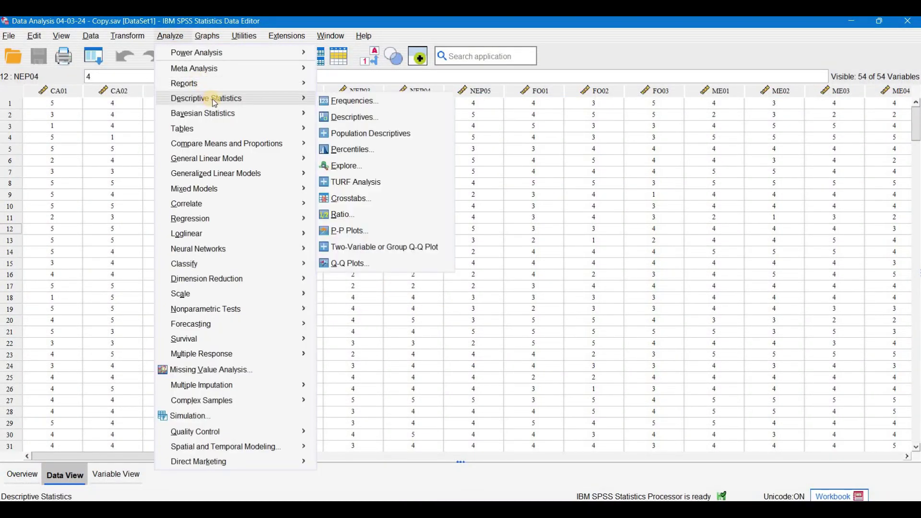
{"action": "mouse_move", "coordinate": [241, 150]}
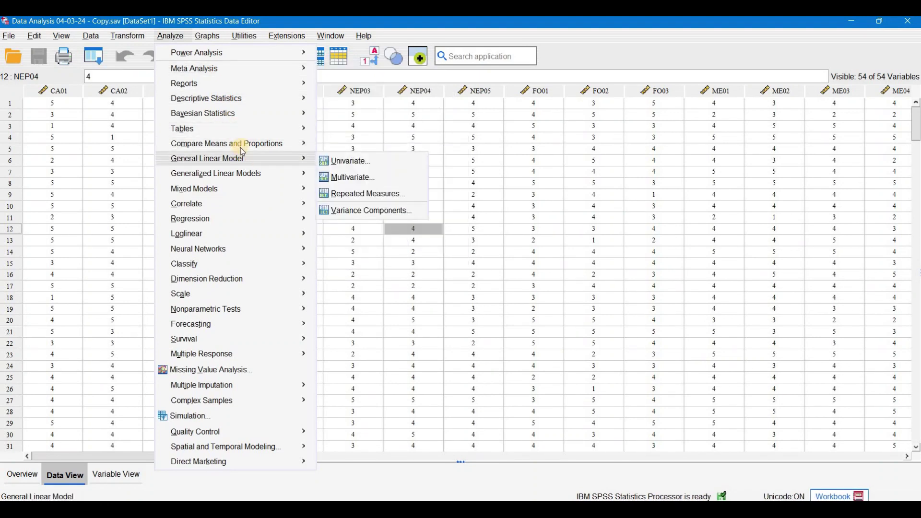
{"action": "mouse_move", "coordinate": [303, 142]}
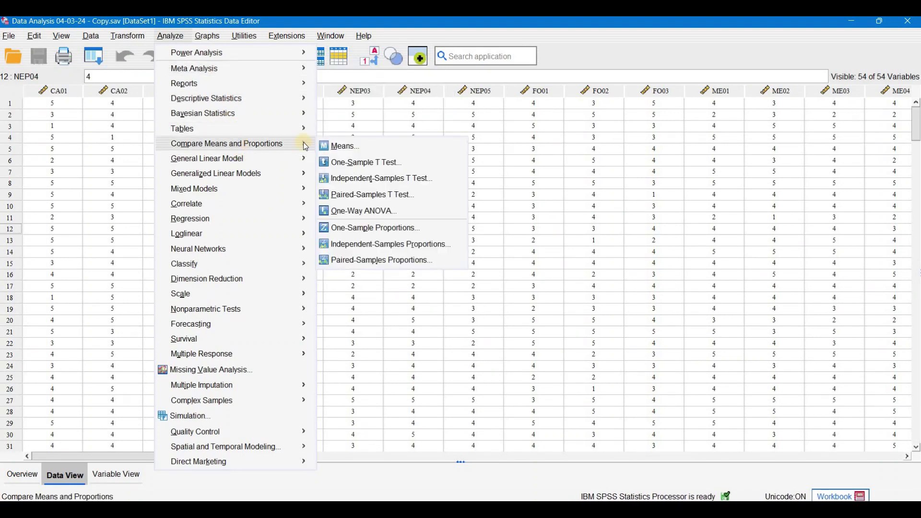
{"action": "left_click", "coordinate": [372, 181]}
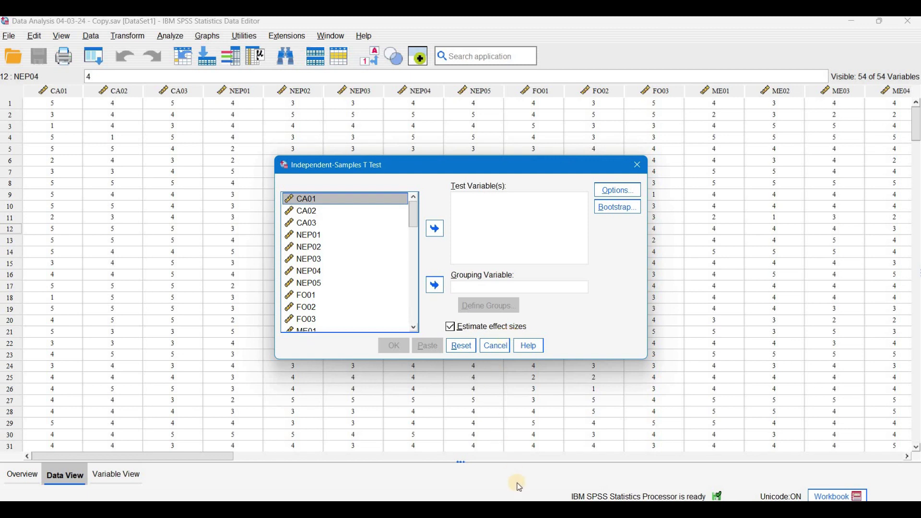
{"action": "left_click", "coordinate": [528, 438]}
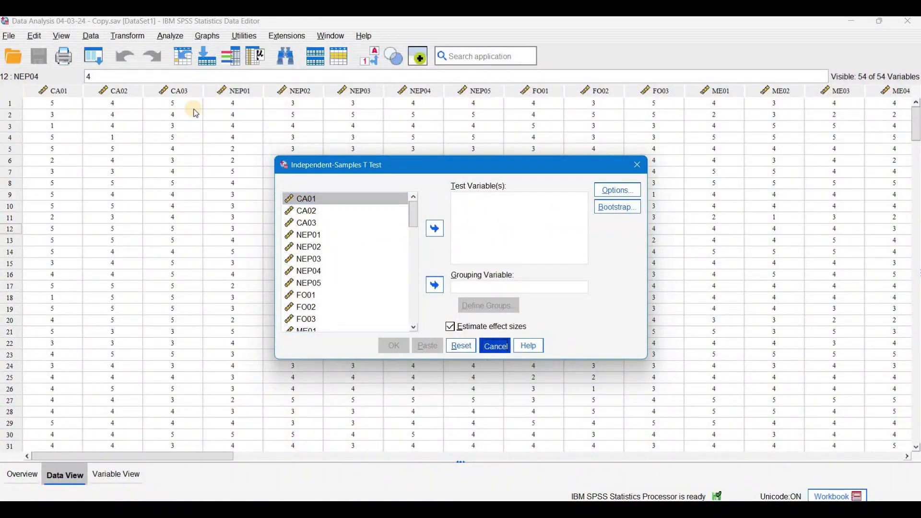
{"action": "left_click", "coordinate": [494, 346]}
Step: Inspect the settings of the Means and One-Sample T Test procedures, closing each without running it
{"action": "left_click", "coordinate": [170, 36]}
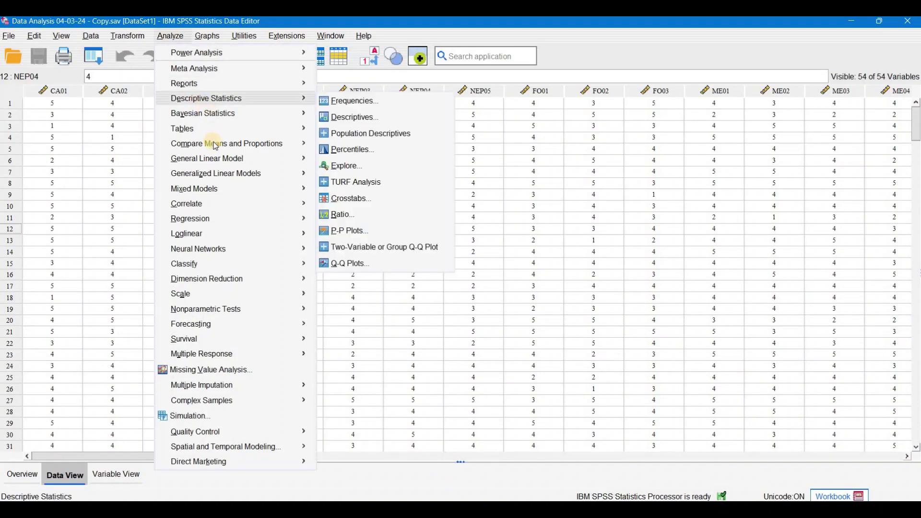
{"action": "mouse_move", "coordinate": [269, 142]}
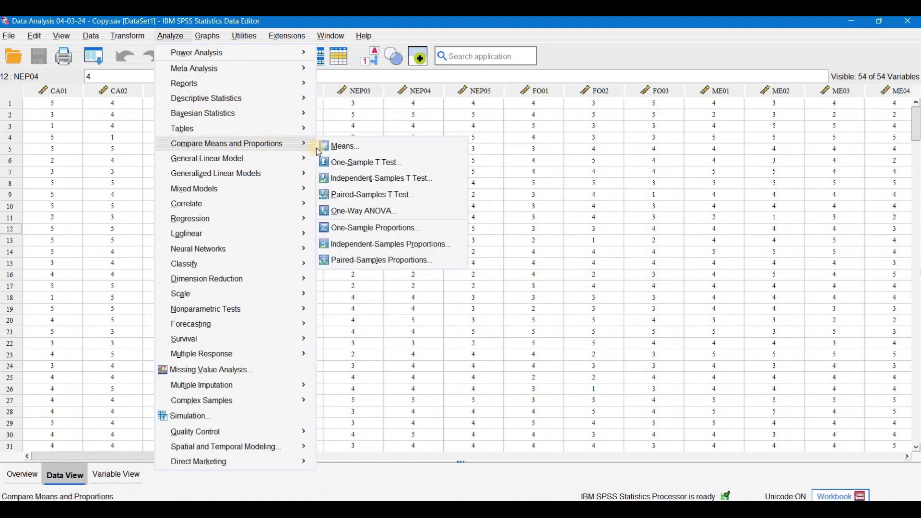
{"action": "key", "text": "Return"}
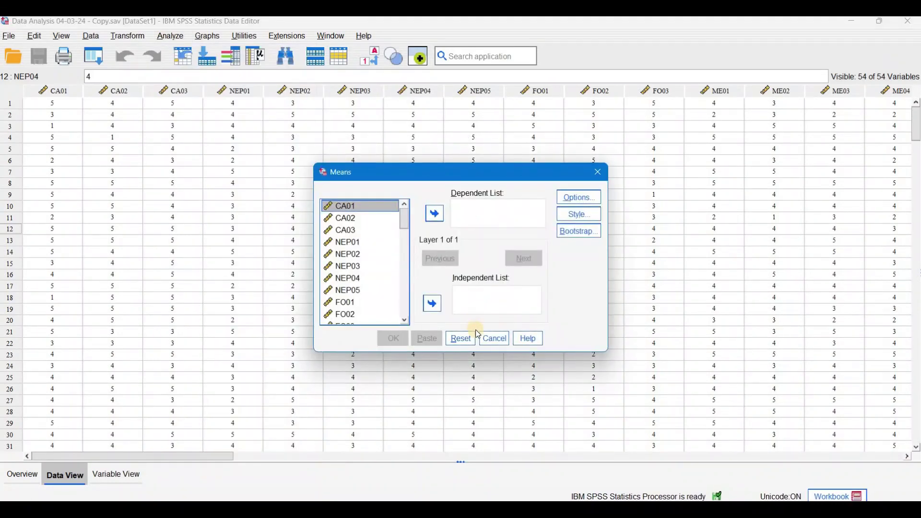
{"action": "key", "text": "Escape"}
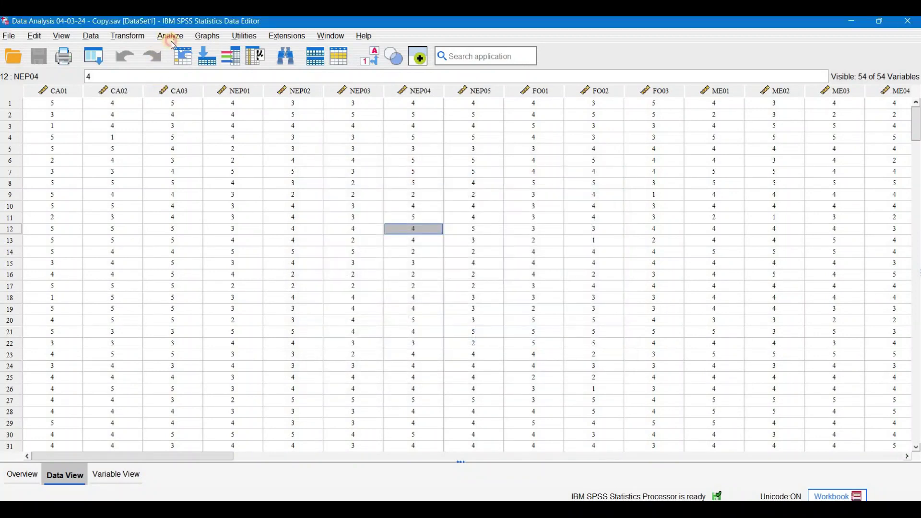
{"action": "left_click", "coordinate": [170, 36]}
{"action": "mouse_move", "coordinate": [251, 144]}
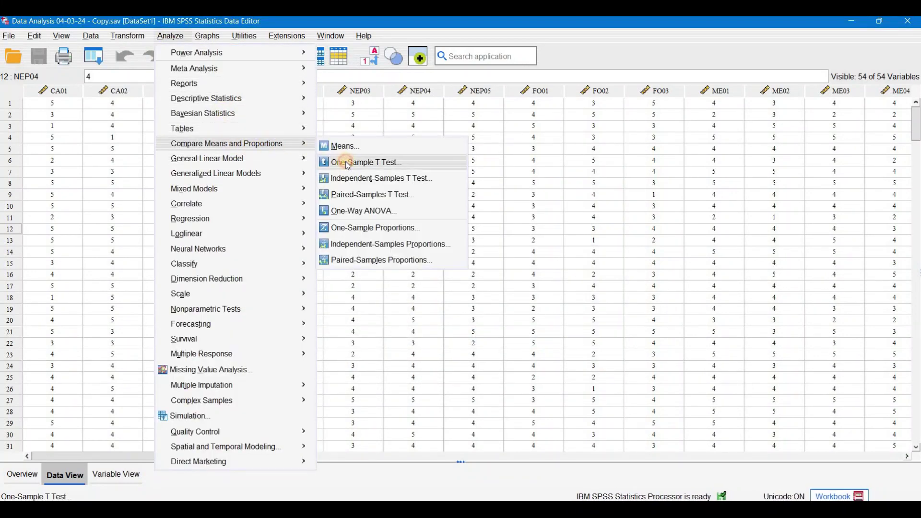
{"action": "left_click", "coordinate": [344, 161]}
{"action": "left_click", "coordinate": [495, 346]}
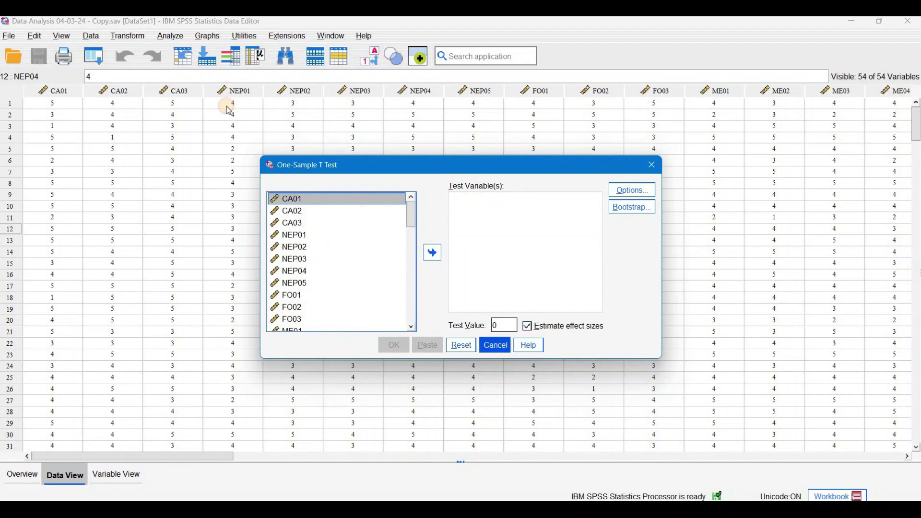
Step: Inspect the Paired-Samples T Test settings, including Estimate effect sizes and its standardizer choices, and close them without running the test
{"action": "left_click", "coordinate": [171, 36]}
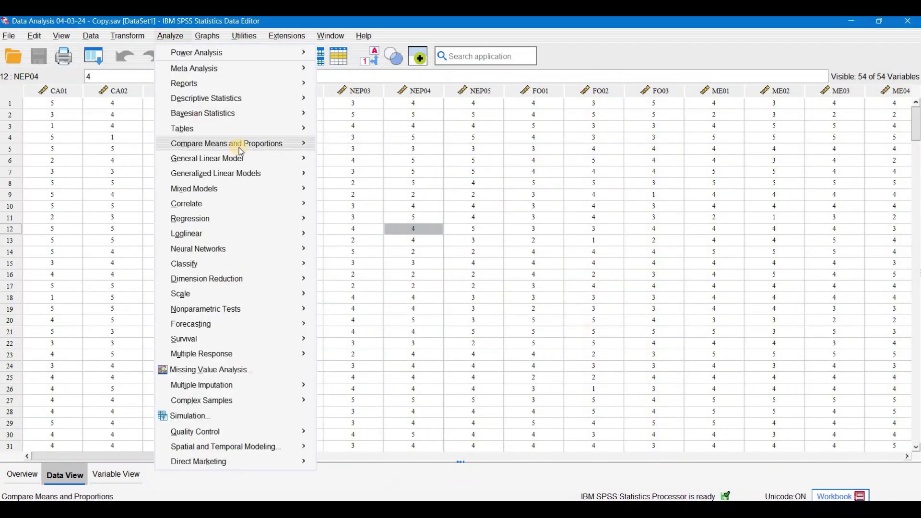
{"action": "mouse_move", "coordinate": [277, 153]}
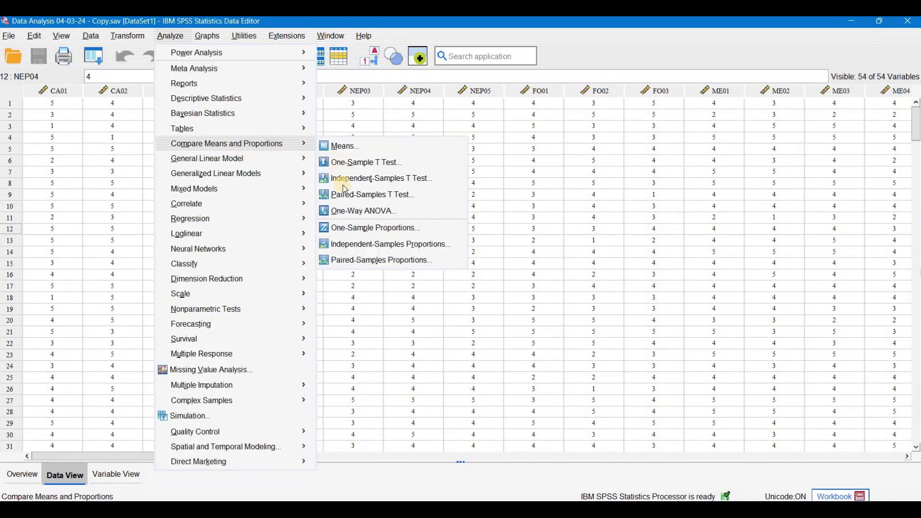
{"action": "left_click", "coordinate": [351, 196]}
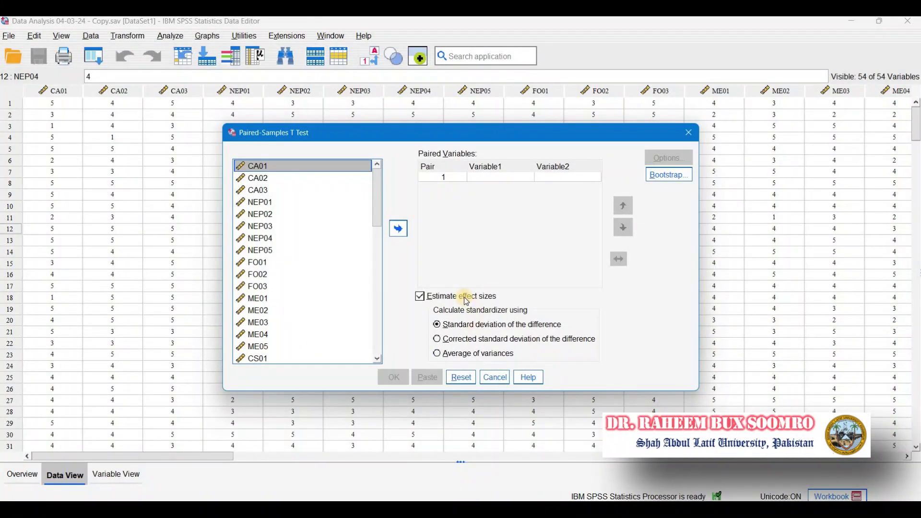
{"action": "left_click", "coordinate": [489, 379]}
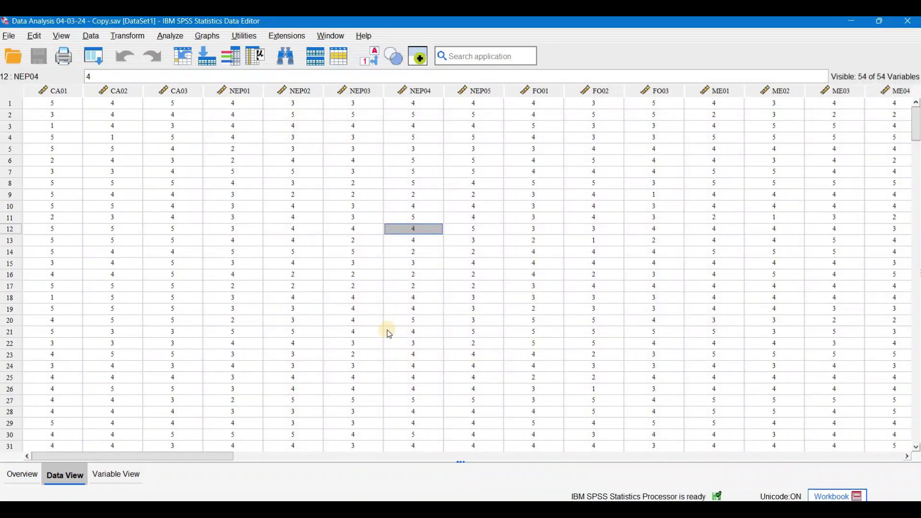
Step: Inspect the model choices of Reliability Analysis, including Omega, and close the procedure without running it
{"action": "left_click", "coordinate": [169, 38]}
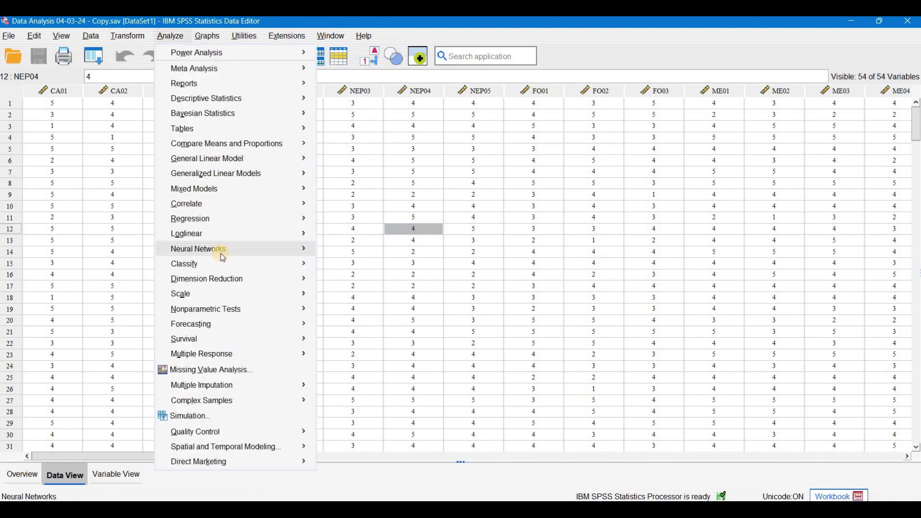
{"action": "mouse_move", "coordinate": [222, 254]}
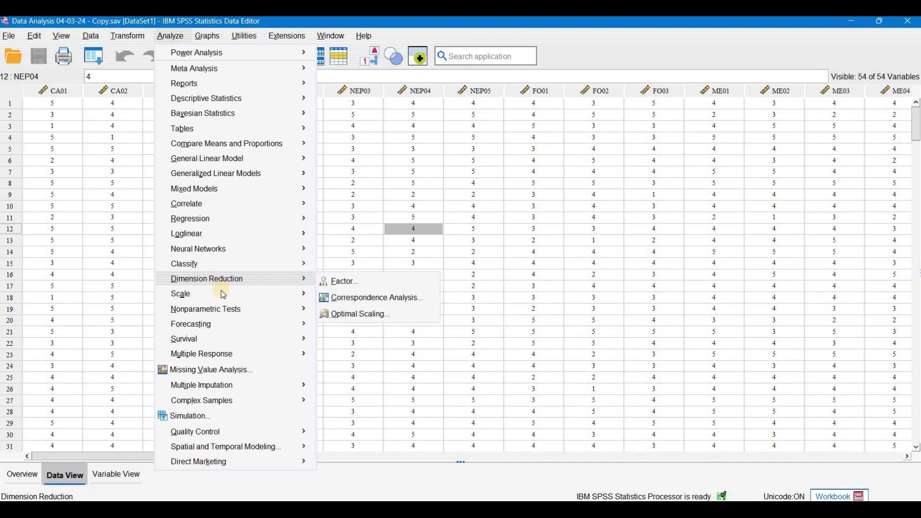
{"action": "mouse_move", "coordinate": [221, 291]}
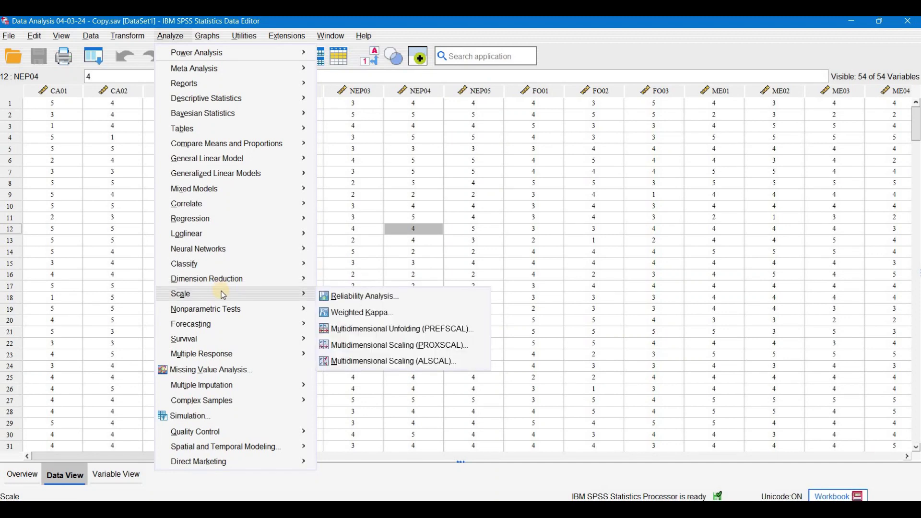
{"action": "left_click", "coordinate": [351, 294]}
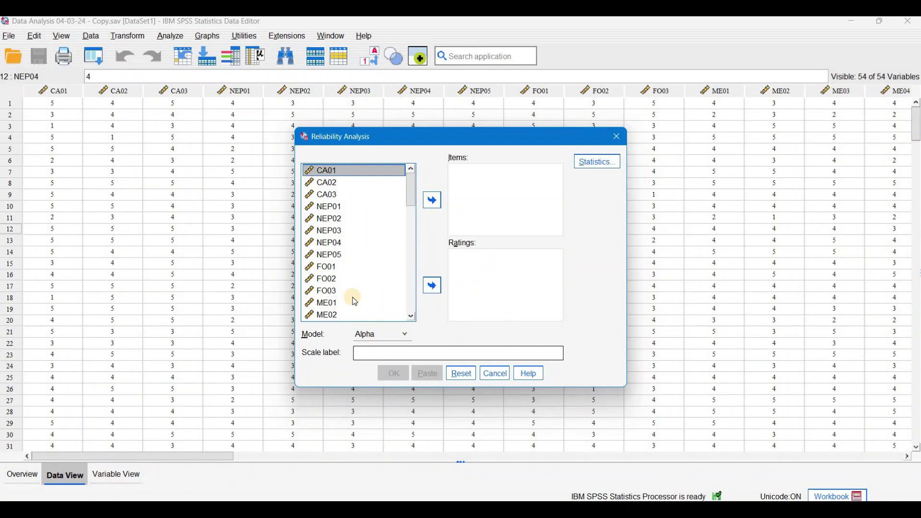
{"action": "left_click", "coordinate": [405, 335]}
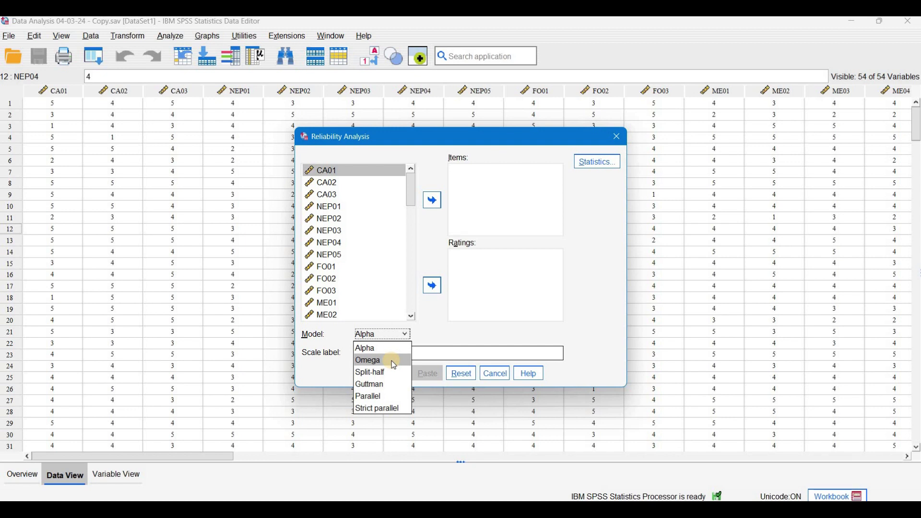
{"action": "left_click", "coordinate": [499, 378]}
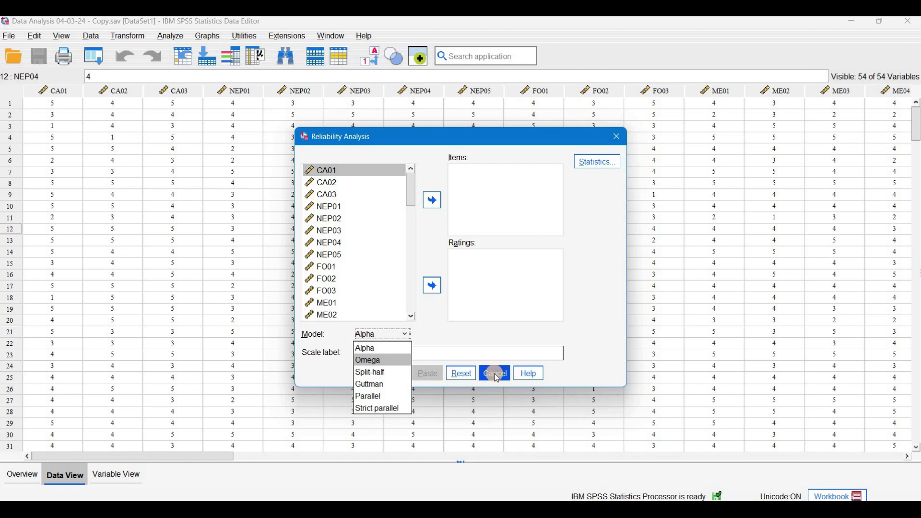
{"action": "left_click", "coordinate": [497, 378]}
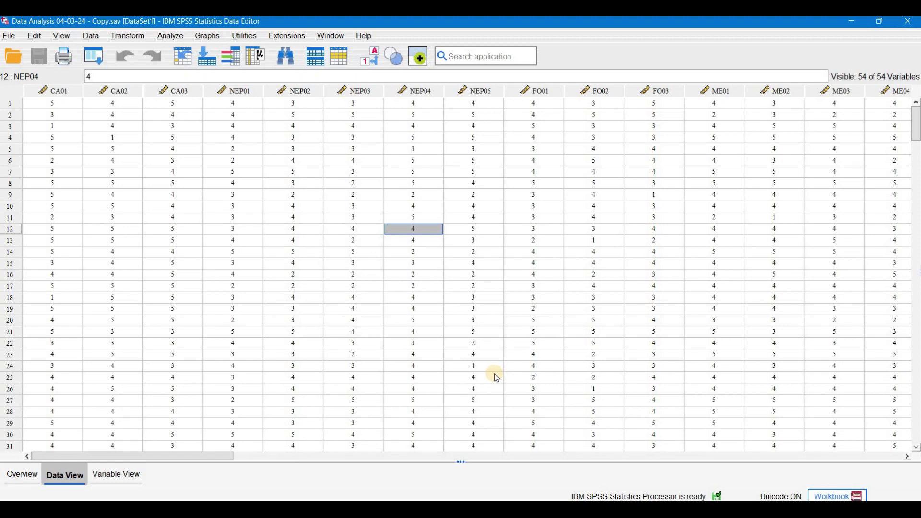
Step: Run a two-tailed bivariate Pearson correlation on CA01 to CA03 and NEP01 to NEP05, flagging significant correlations
{"action": "left_click", "coordinate": [171, 36]}
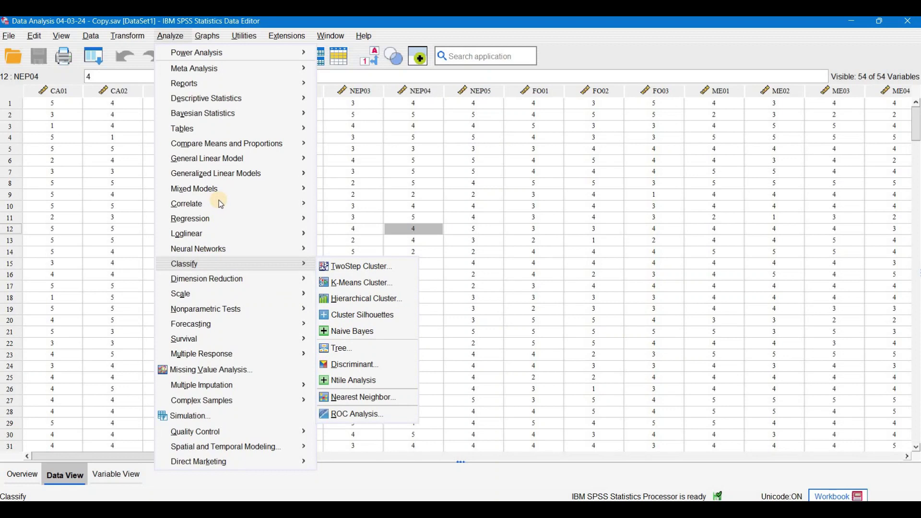
{"action": "mouse_move", "coordinate": [221, 203]}
{"action": "left_click", "coordinate": [350, 205]}
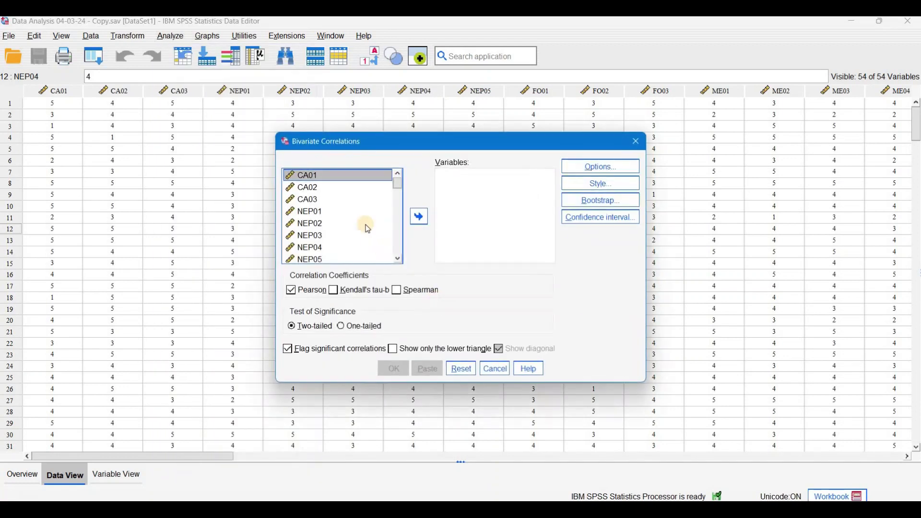
{"action": "left_click", "coordinate": [318, 261], "text": "shift"}
{"action": "left_click", "coordinate": [419, 217]}
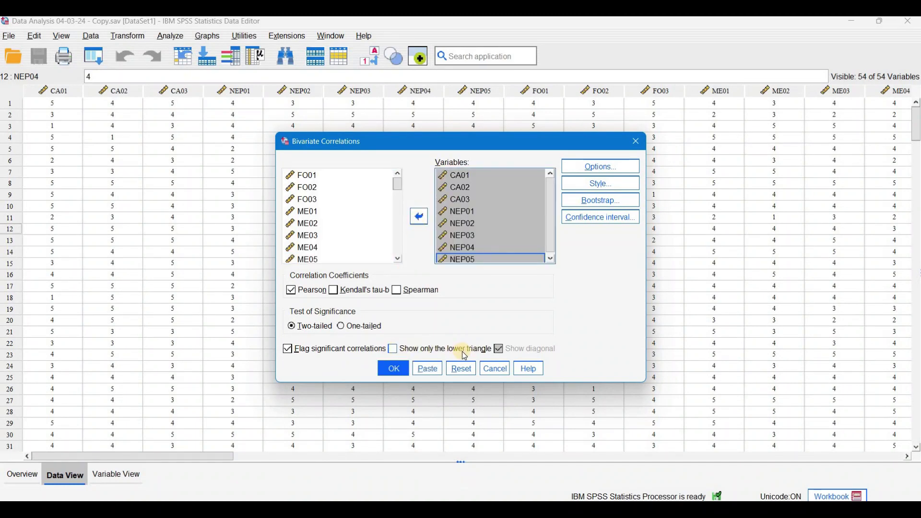
{"action": "left_click", "coordinate": [392, 368]}
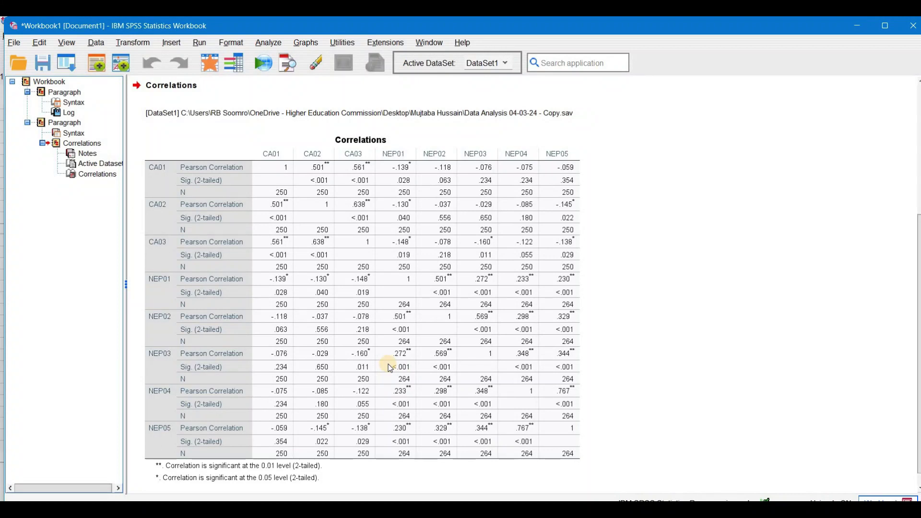
{"action": "left_click", "coordinate": [335, 174]}
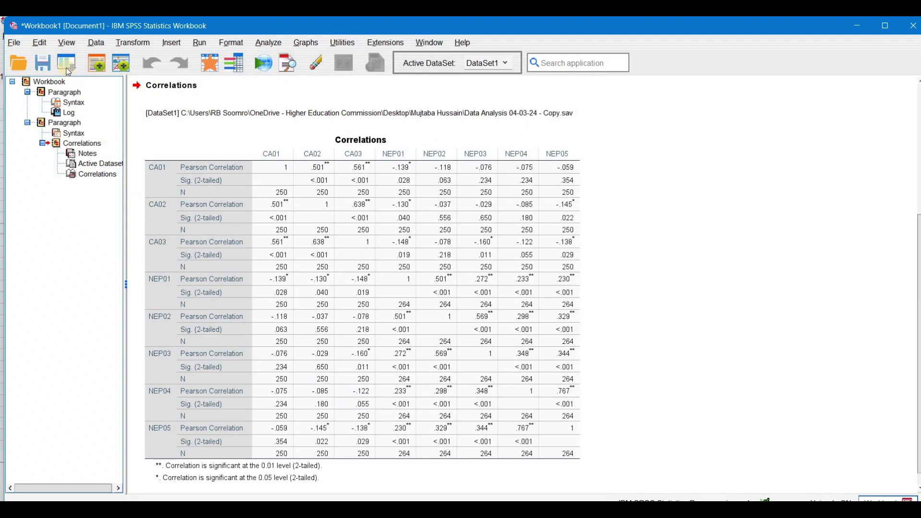
Step: Rerun the bivariate correlation on the same variables, showing only the lower triangle with the diagonal
{"action": "left_click", "coordinate": [75, 84]}
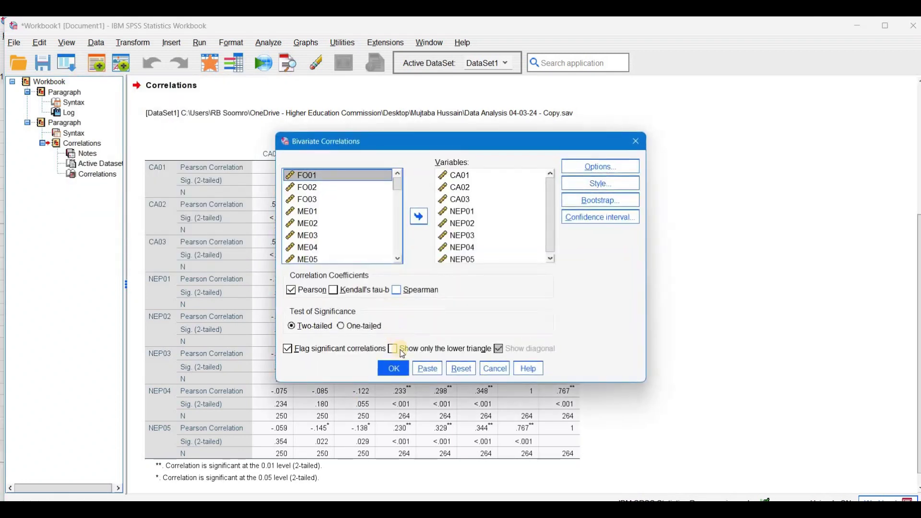
{"action": "left_click", "coordinate": [394, 350]}
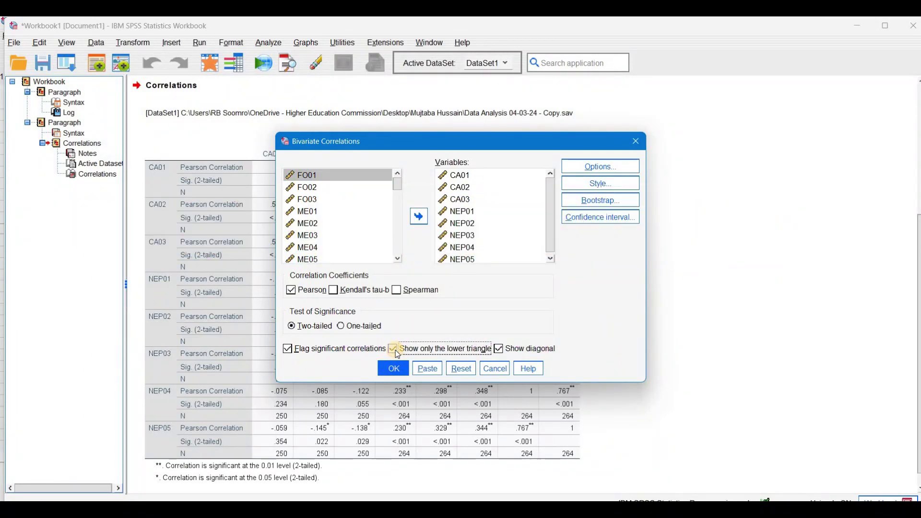
{"action": "left_click", "coordinate": [394, 369]}
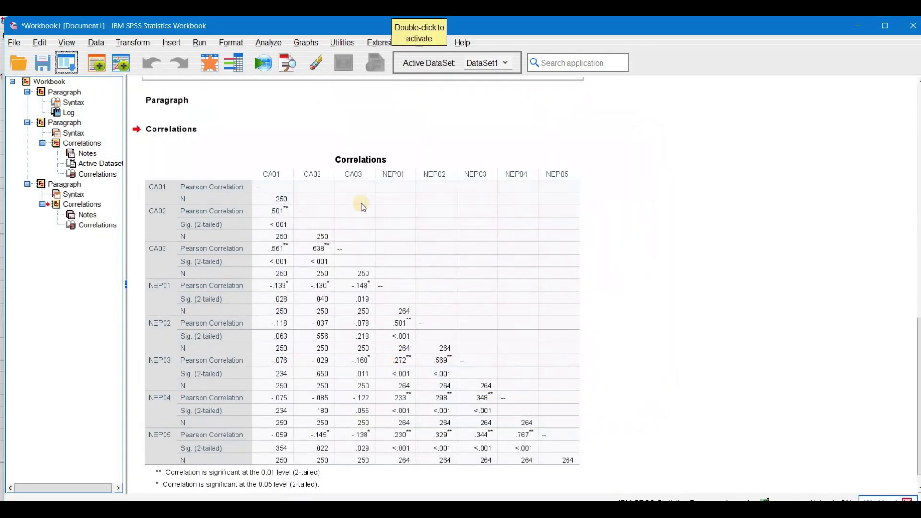
{"action": "left_click", "coordinate": [363, 207]}
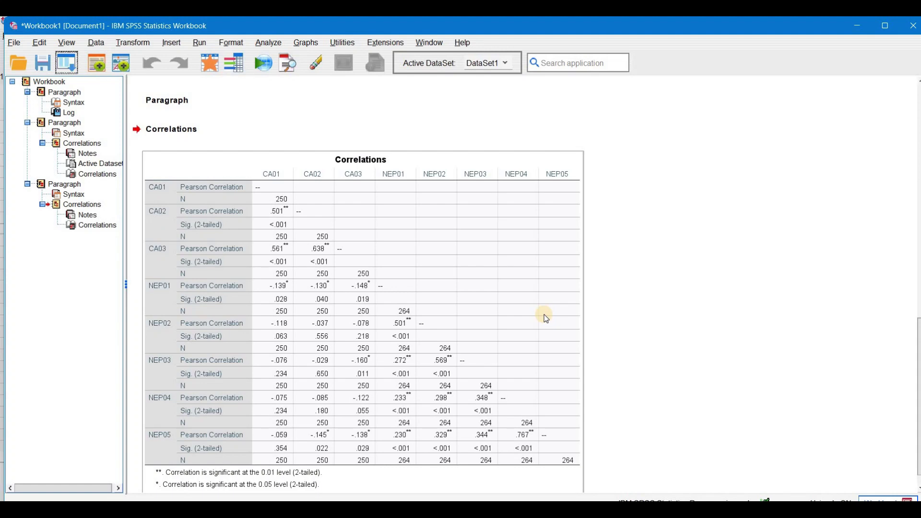
Step: Open the lower-triangle Correlations table for editing in a maximized window, then hide and redisplay its properties pane
{"action": "left_click", "coordinate": [393, 326]}
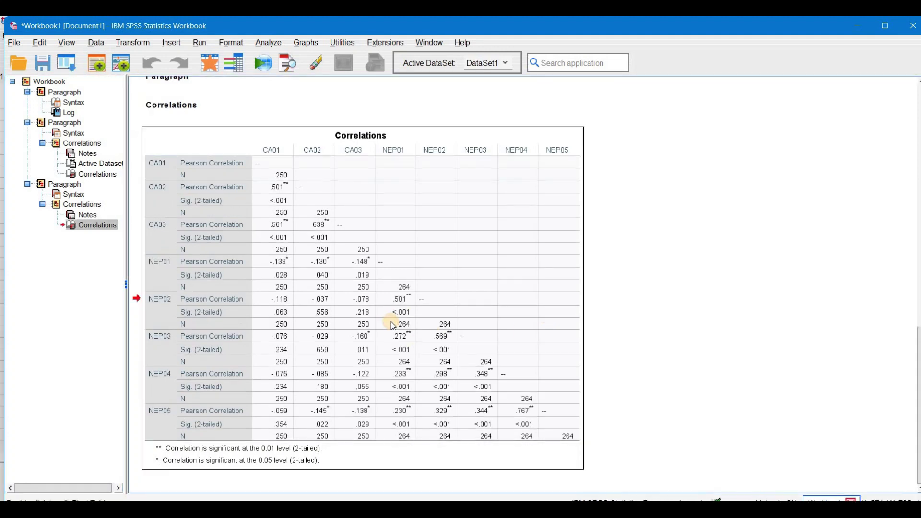
{"action": "double_click", "coordinate": [392, 324]}
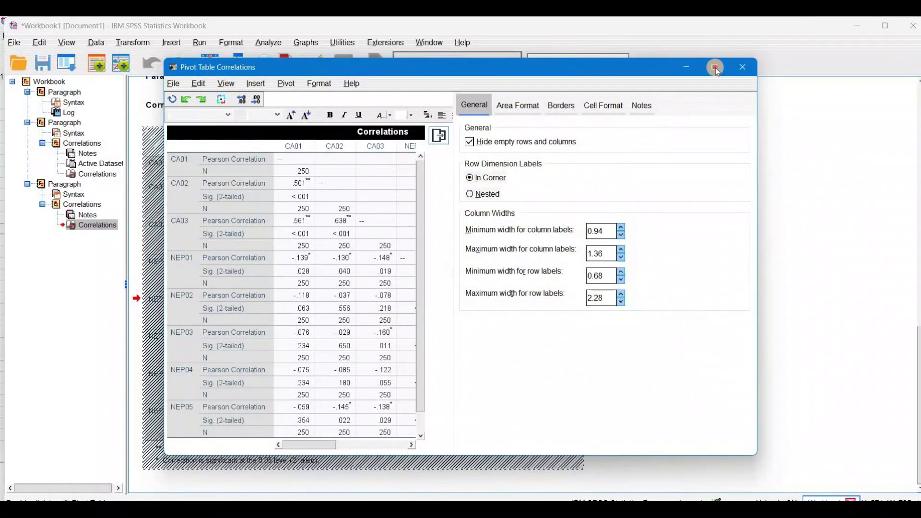
{"action": "left_click", "coordinate": [715, 67]}
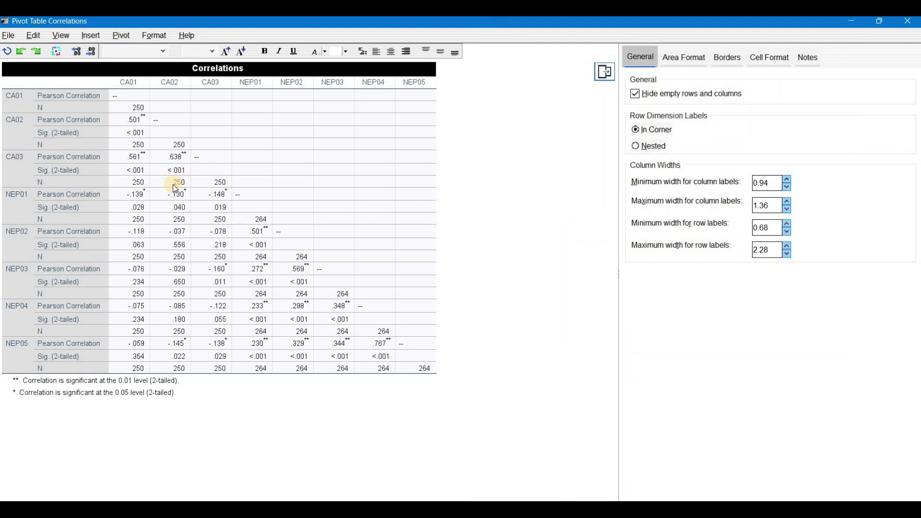
{"action": "left_click", "coordinate": [603, 72]}
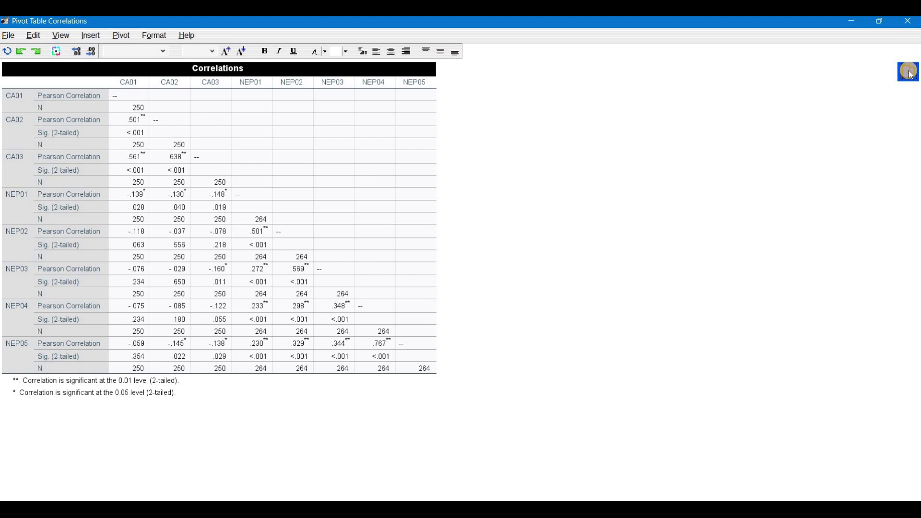
{"action": "left_click", "coordinate": [910, 73]}
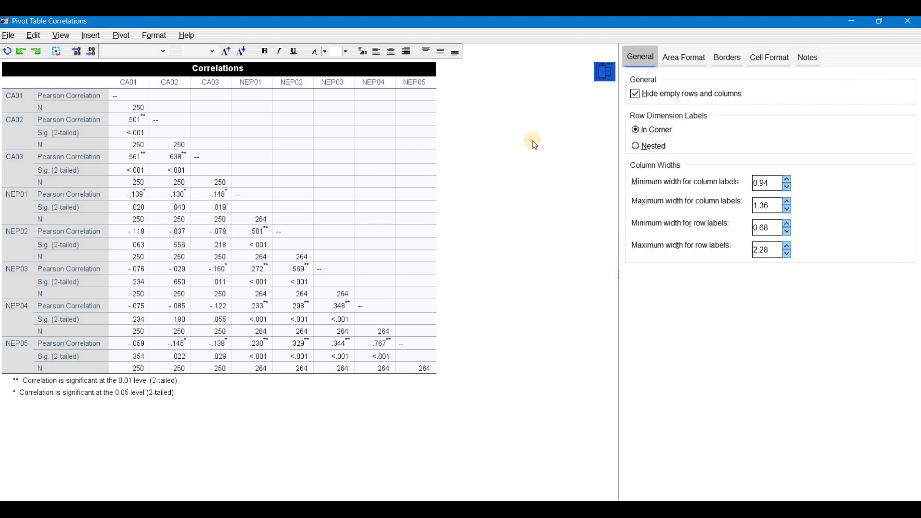
Step: Set the font of the table's data cells, from the first N row through the last row, to Verdana
{"action": "left_click", "coordinate": [128, 107]}
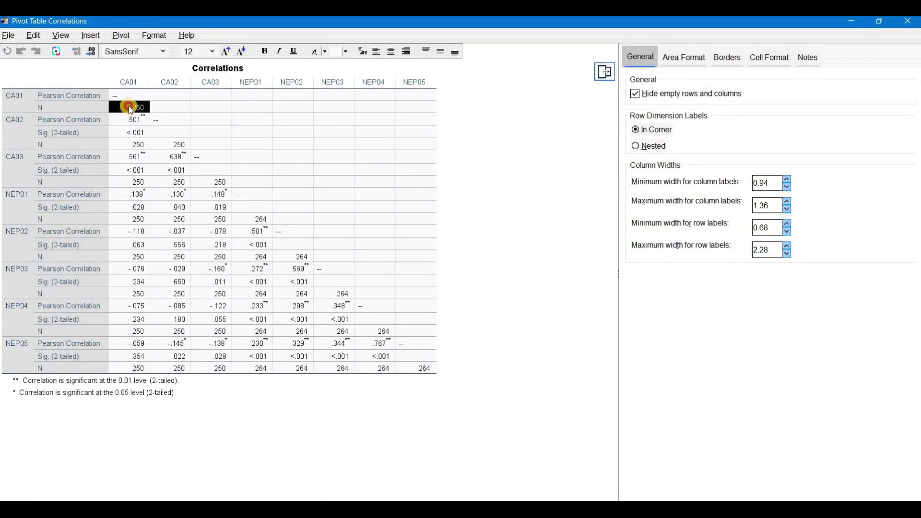
{"action": "left_click_drag", "start_coordinate": [281, 313], "coordinate": [423, 368]}
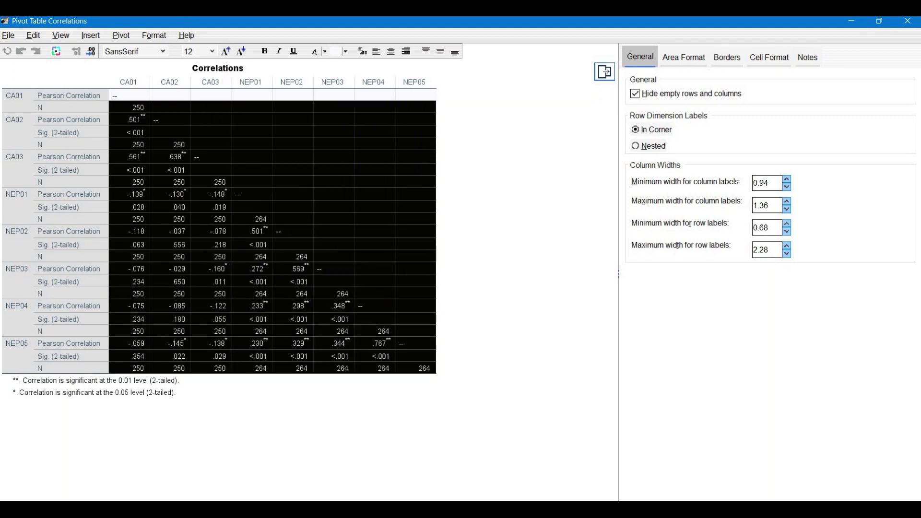
{"action": "left_click", "coordinate": [163, 52]}
{"action": "scroll", "coordinate": [129, 231], "scroll_direction": "down", "scroll_amount": 8}
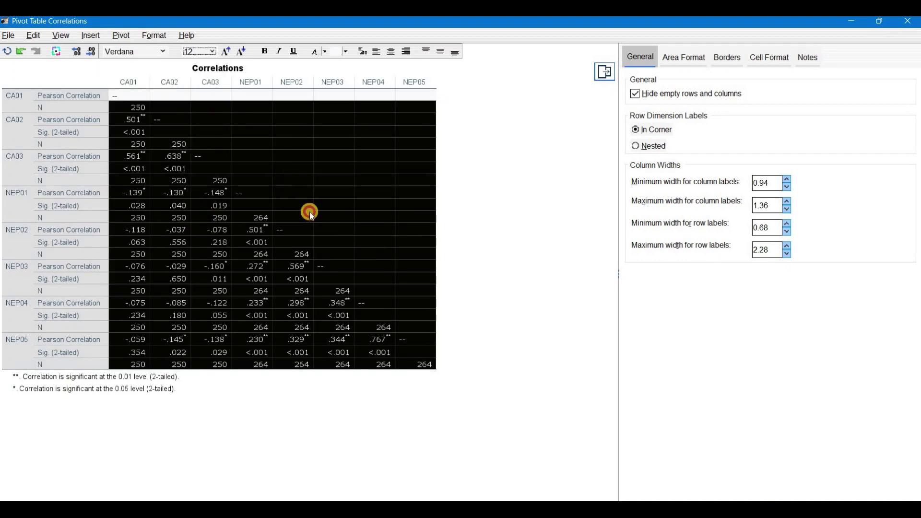
Step: Enlarge the correlation coefficient of CA03 with CA02 to font size 18 and colour its text light yellow
{"action": "left_click", "coordinate": [186, 181]}
{"action": "key", "text": "Up"}
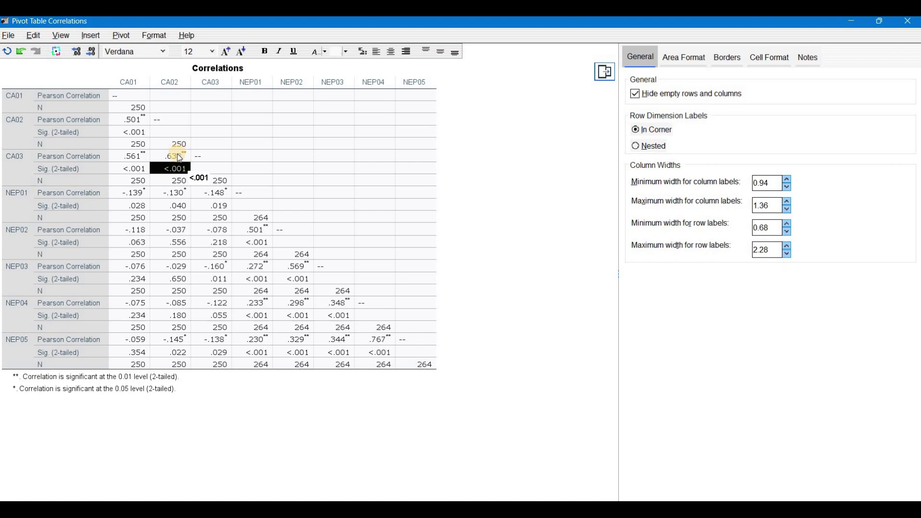
{"action": "left_click", "coordinate": [177, 156]}
{"action": "left_click", "coordinate": [243, 51]}
{"action": "left_click", "coordinate": [225, 51]}
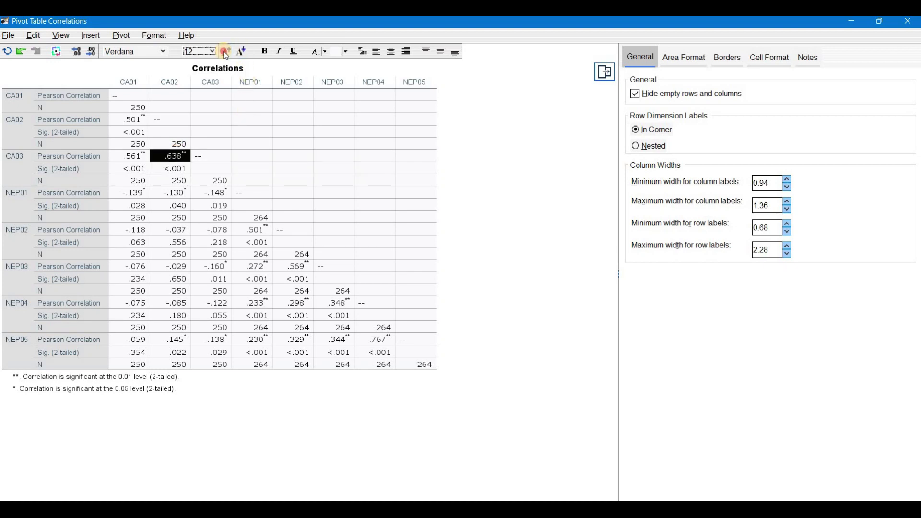
{"action": "left_click", "coordinate": [225, 51]}
{"action": "left_click", "coordinate": [226, 52]}
{"action": "left_click", "coordinate": [225, 51]}
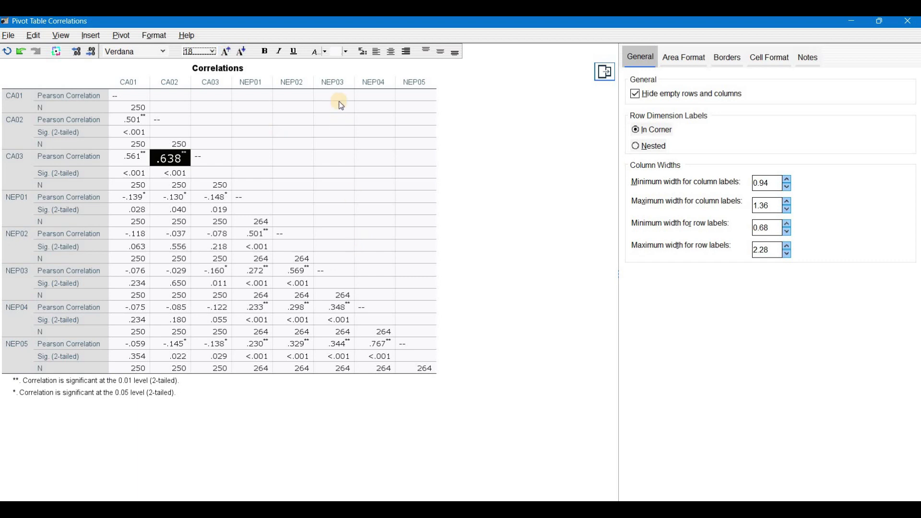
{"action": "left_click", "coordinate": [324, 51]}
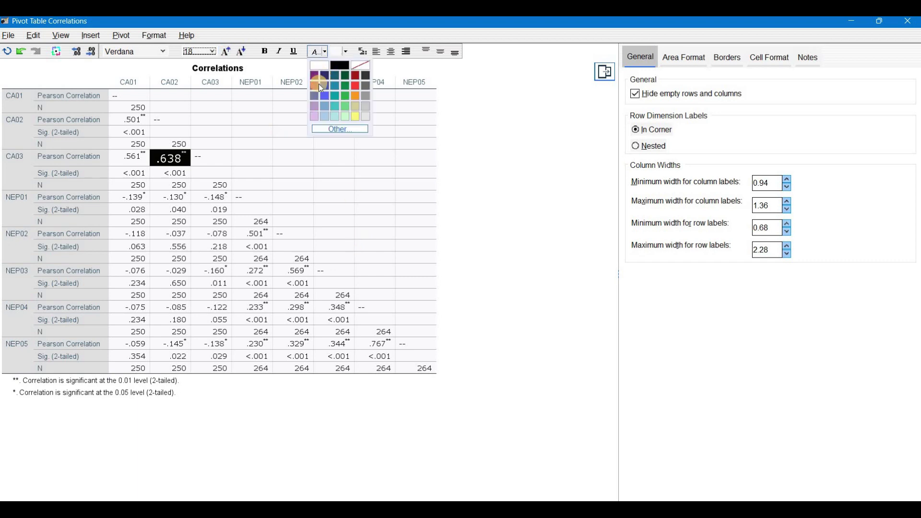
{"action": "left_click", "coordinate": [356, 116]}
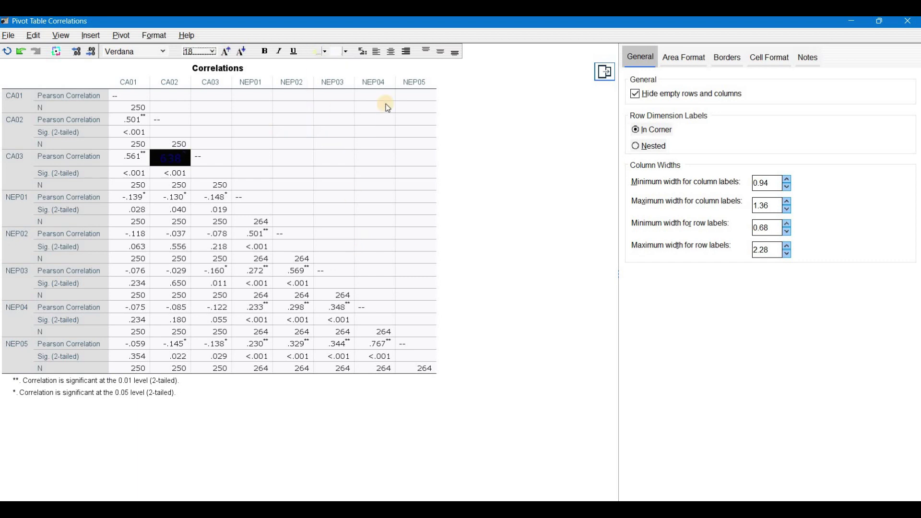
{"action": "left_click", "coordinate": [206, 184]}
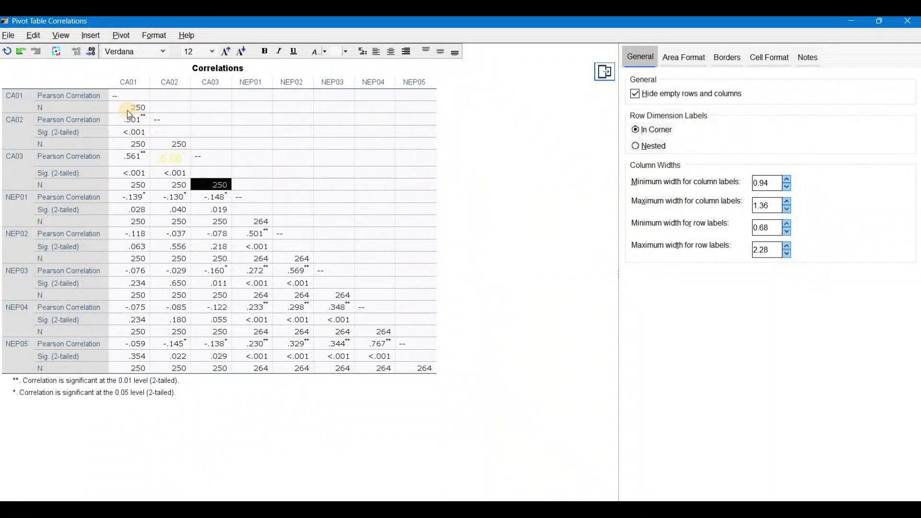
Step: Delete the N row labels from the Correlations table
{"action": "left_click", "coordinate": [72, 107]}
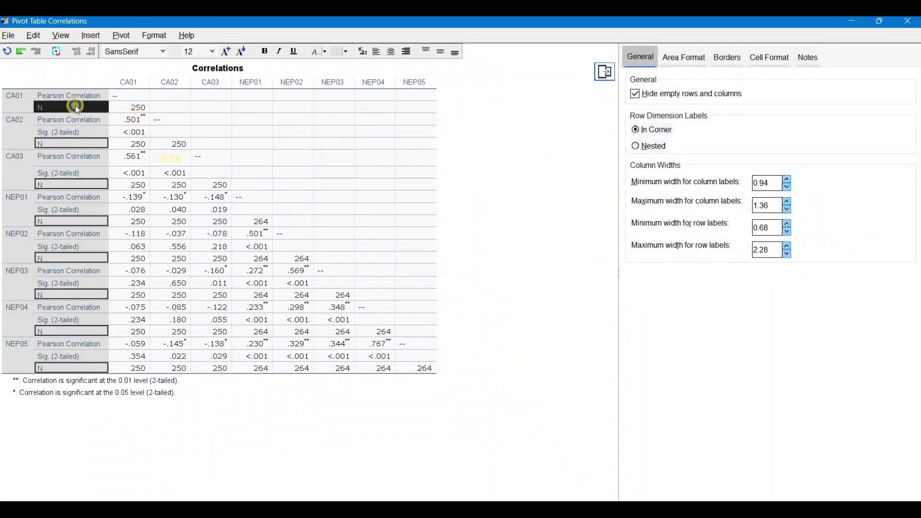
{"action": "right_click", "coordinate": [77, 109]}
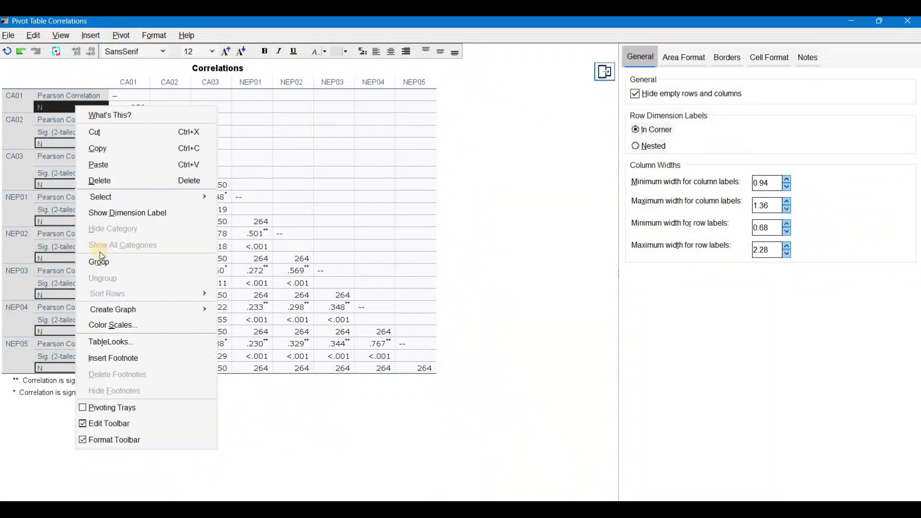
{"action": "left_click", "coordinate": [105, 182]}
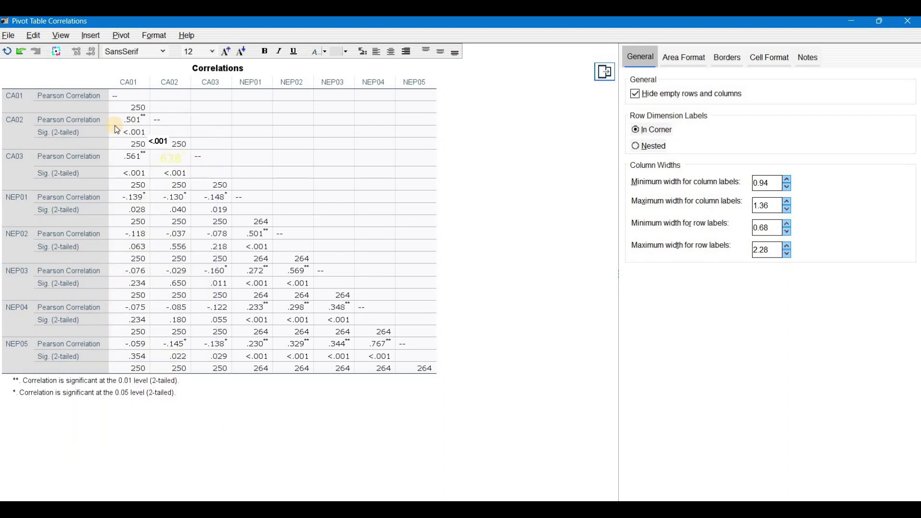
Step: Increase the correlation coefficient of CA02 with CA01 to six decimals and reduce it back to three
{"action": "left_click", "coordinate": [129, 119]}
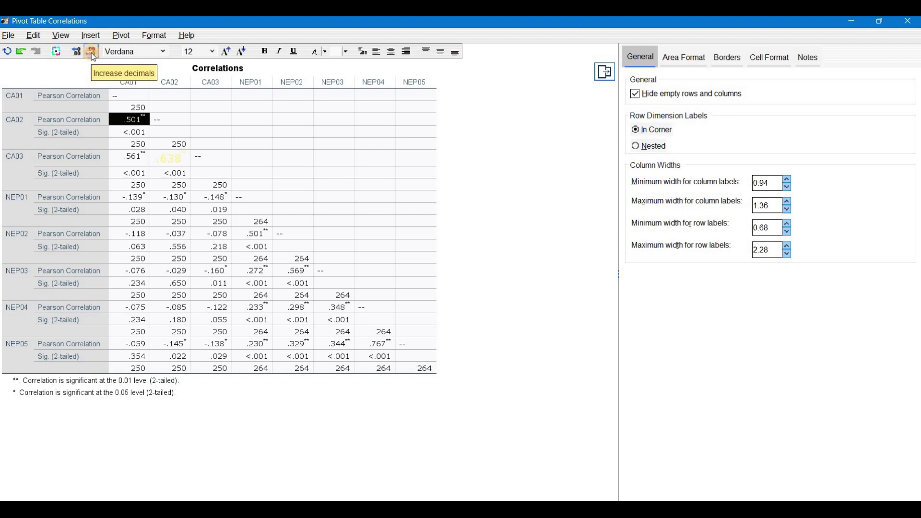
{"action": "left_click", "coordinate": [91, 53]}
{"action": "left_click", "coordinate": [91, 52]}
{"action": "left_click", "coordinate": [91, 53]}
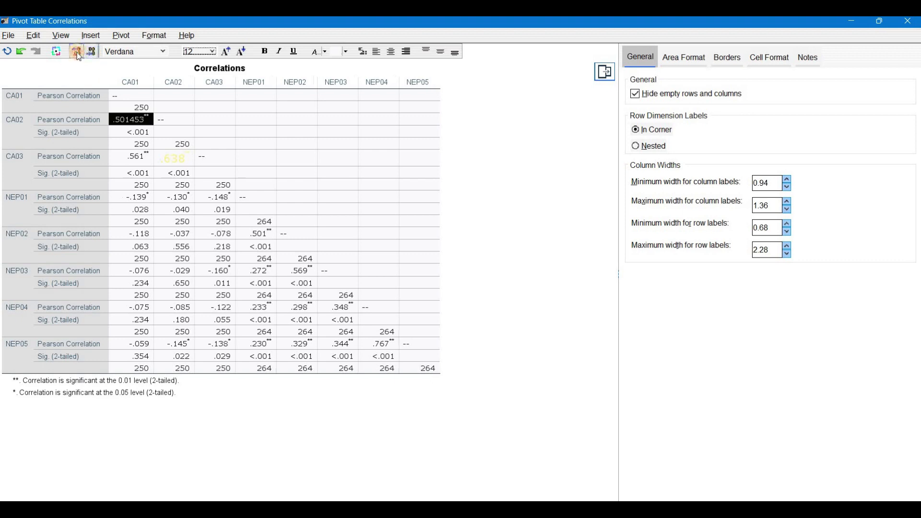
{"action": "left_click", "coordinate": [77, 53]}
{"action": "left_click", "coordinate": [76, 53]}
{"action": "left_click", "coordinate": [76, 53]}
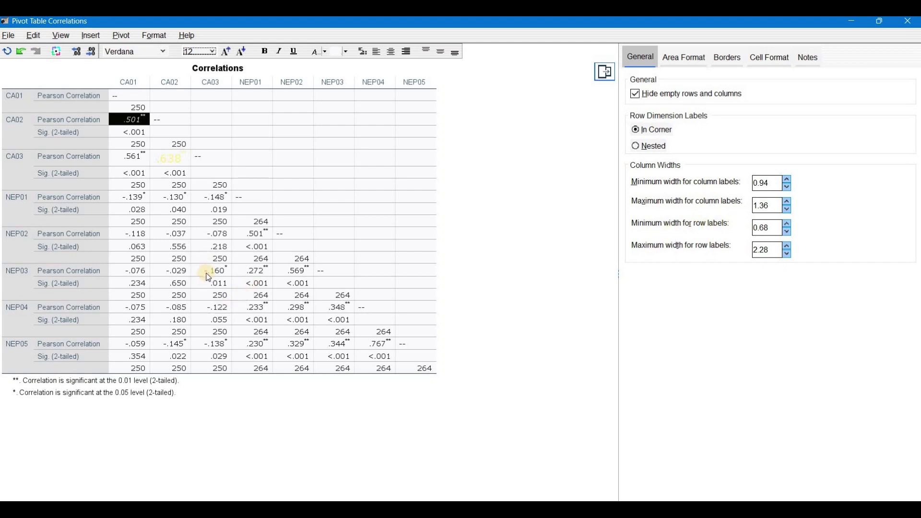
Step: Inspect the table's area format, border, cell format and notes settings, and close the pivot table editor
{"action": "left_click", "coordinate": [674, 59]}
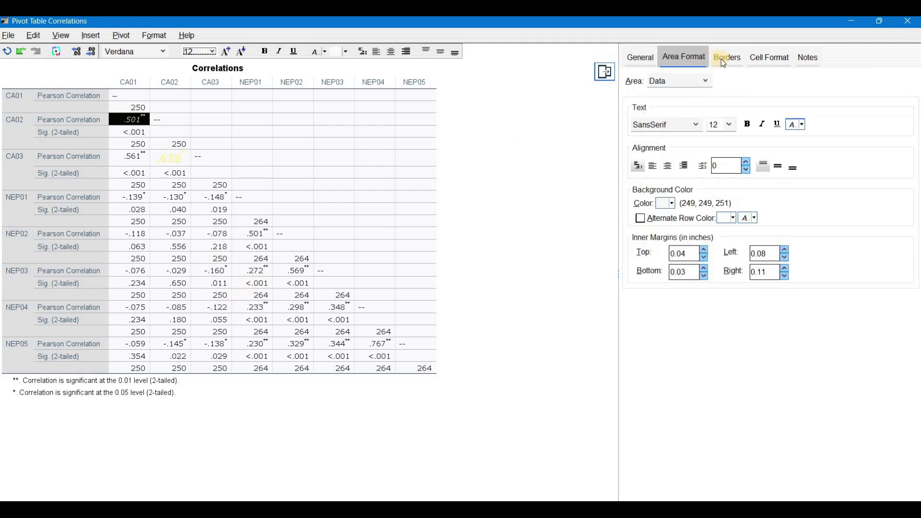
{"action": "left_click", "coordinate": [723, 60]}
{"action": "left_click", "coordinate": [766, 58]}
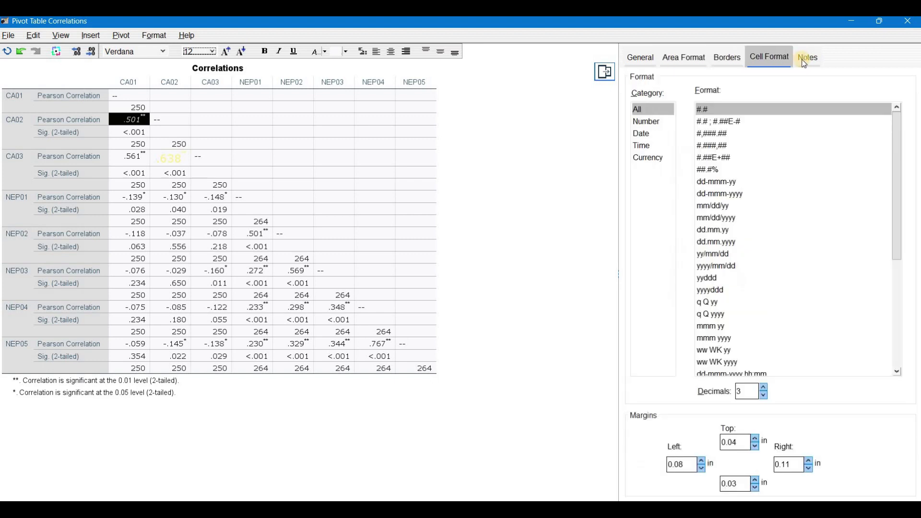
{"action": "key", "text": "ctrl+Tab"}
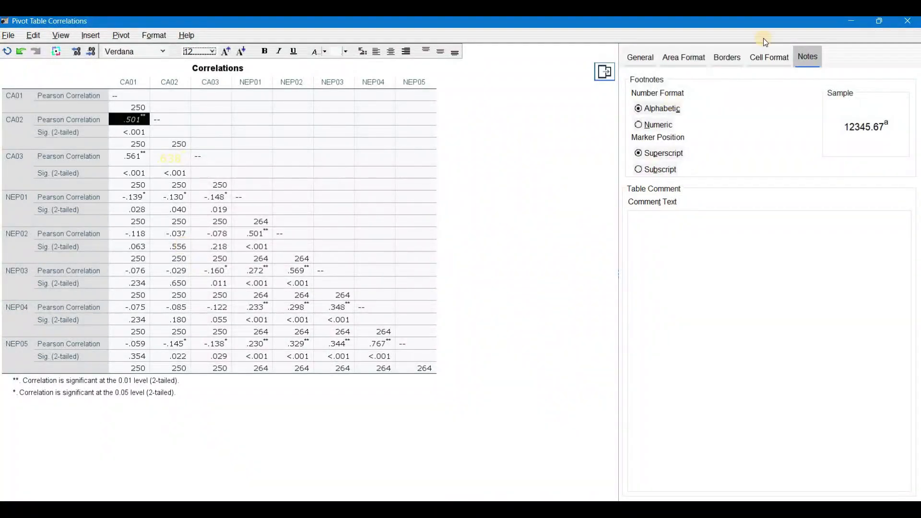
{"action": "left_click", "coordinate": [909, 23]}
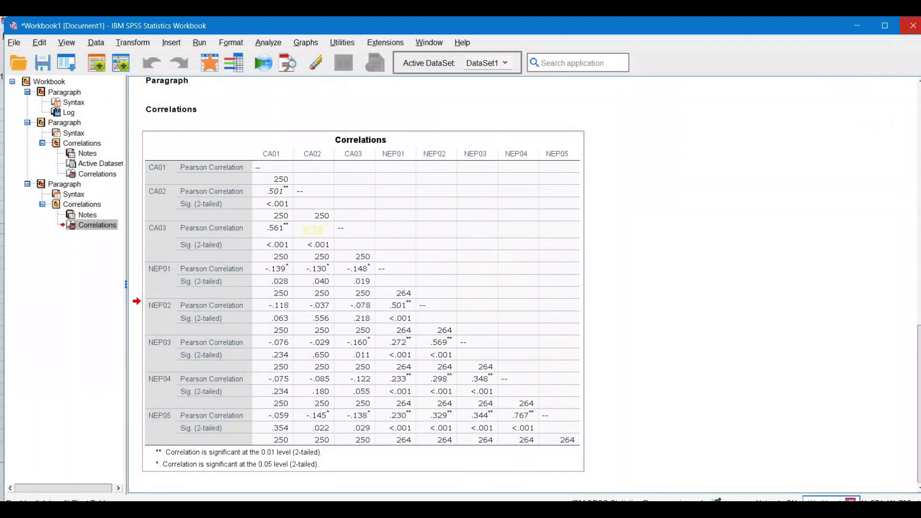
Step: Switch to the Data Editor, open the dialog for installing a local extension bundle, and cancel it without choosing a file
{"action": "left_click", "coordinate": [205, 68]}
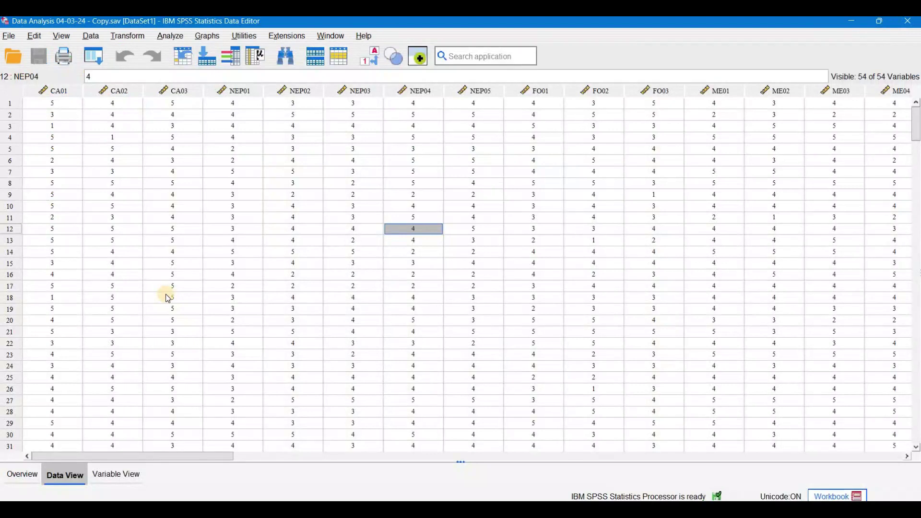
{"action": "left_click", "coordinate": [287, 36]}
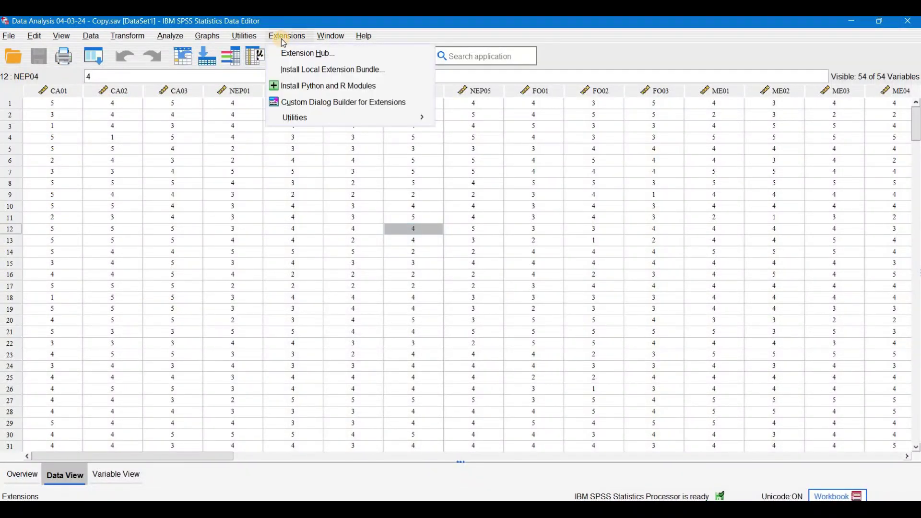
{"action": "left_click", "coordinate": [314, 71]}
{"action": "left_click", "coordinate": [797, 398]}
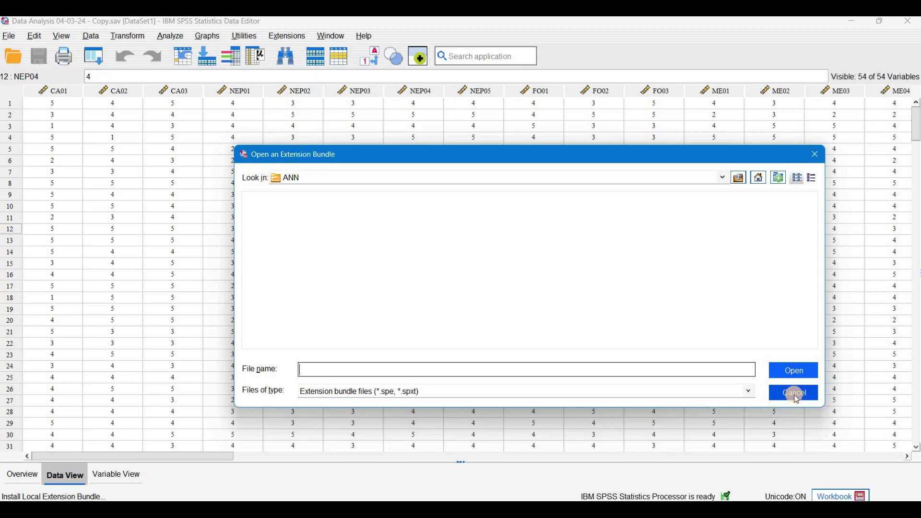
{"action": "left_click", "coordinate": [796, 398]}
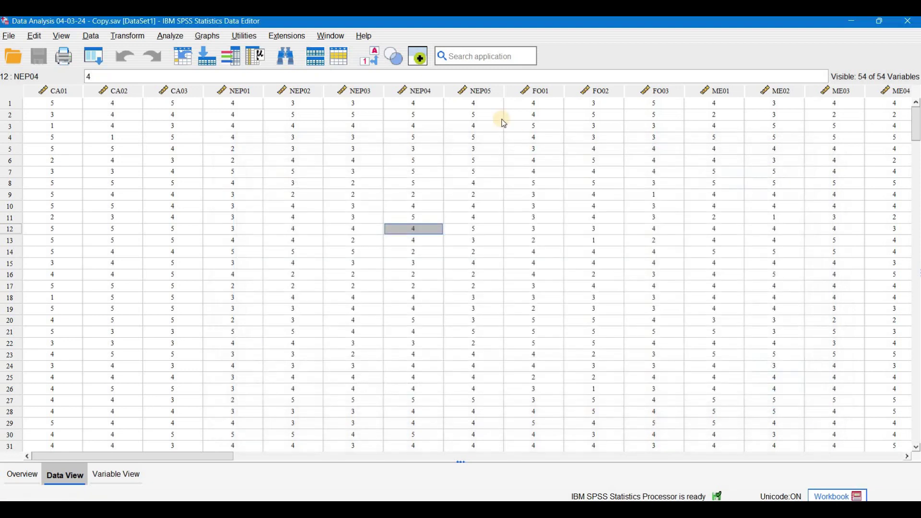
Step: Open the Extension Hub without an online connection and browse the installed extensions in the Analysis category
{"action": "left_click", "coordinate": [287, 36]}
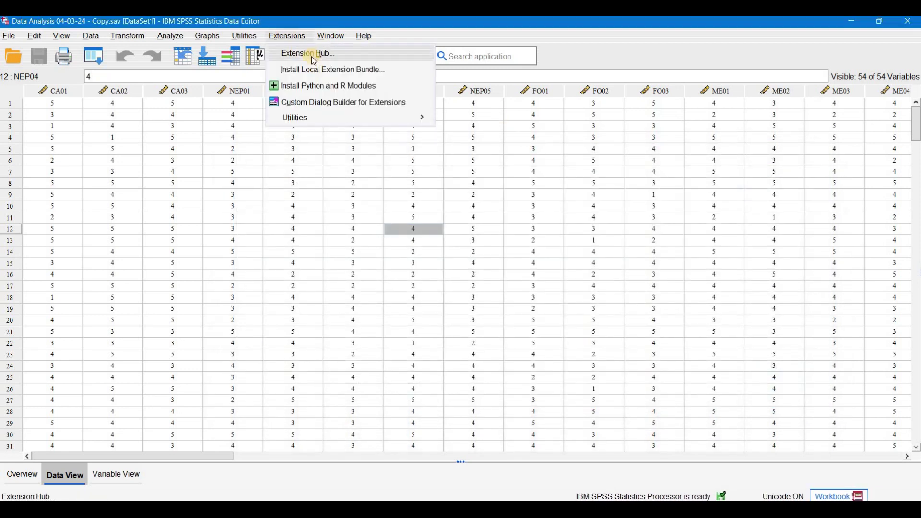
{"action": "left_click", "coordinate": [313, 54]}
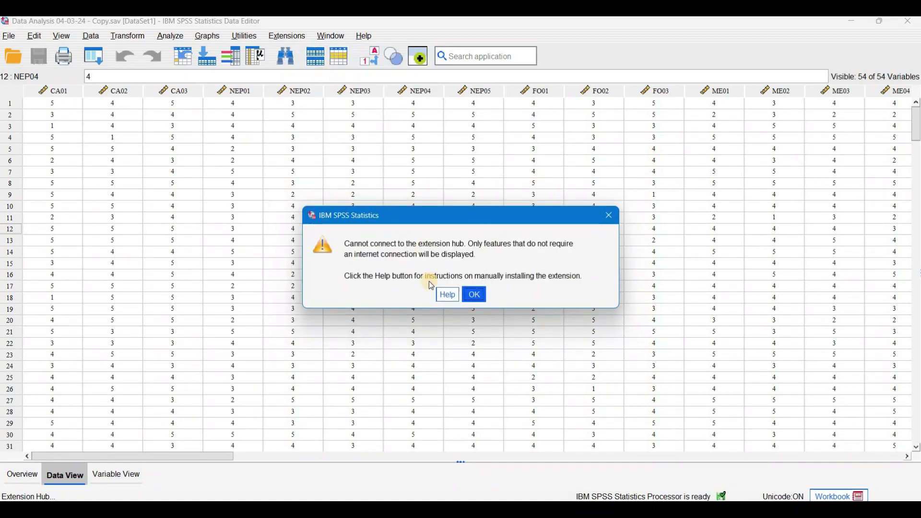
{"action": "left_click", "coordinate": [474, 294]}
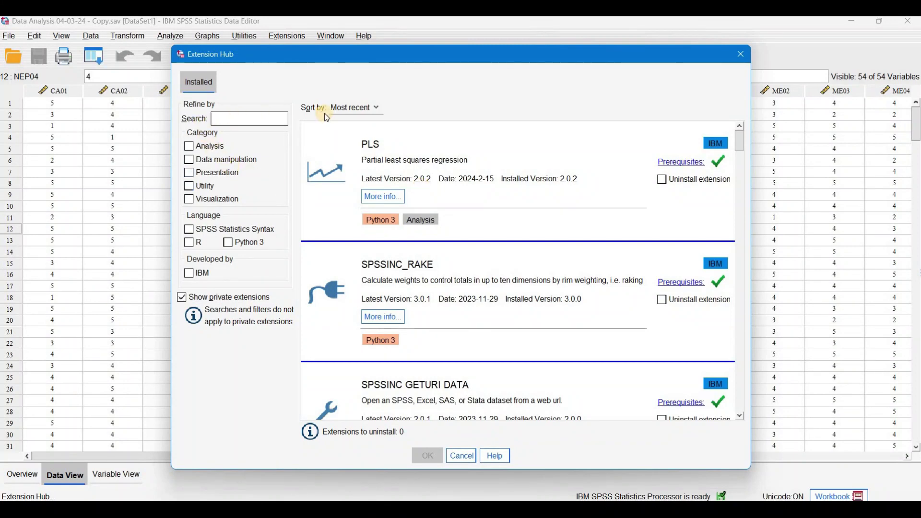
{"action": "left_click", "coordinate": [206, 146]}
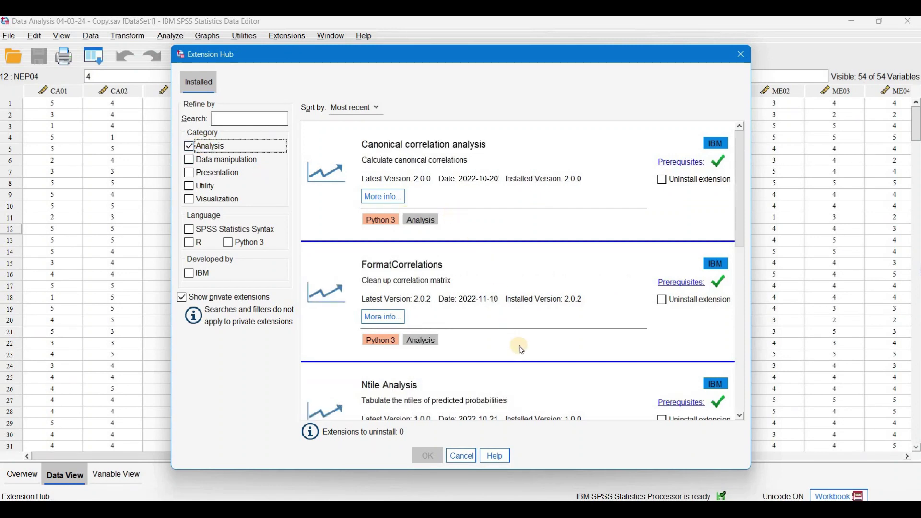
{"action": "scroll", "coordinate": [521, 349], "scroll_direction": "down", "scroll_amount": 10}
{"action": "scroll", "coordinate": [521, 349], "scroll_direction": "up", "scroll_amount": 10}
Step: Filter the installed extensions by Data manipulation, Presentation, Utility and Visualization in turn, leaving only Visualization selected
{"action": "left_click", "coordinate": [212, 165]}
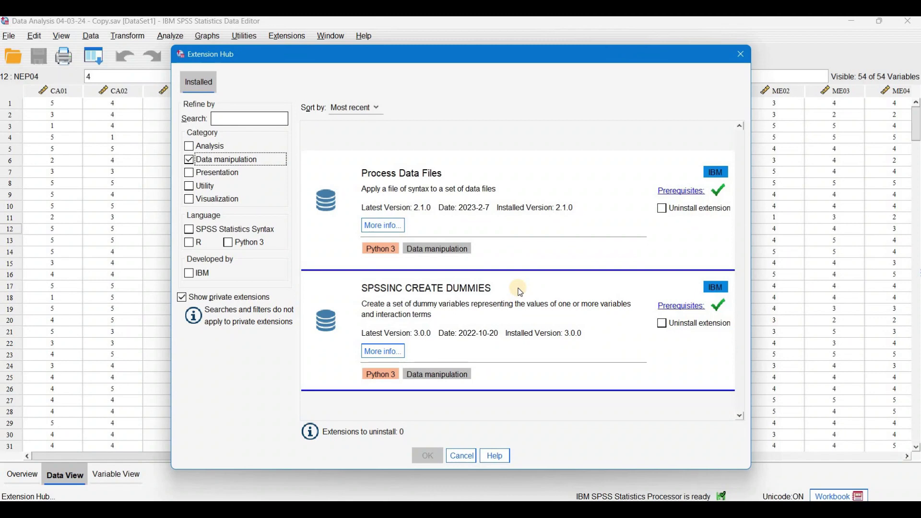
{"action": "left_click", "coordinate": [219, 172]}
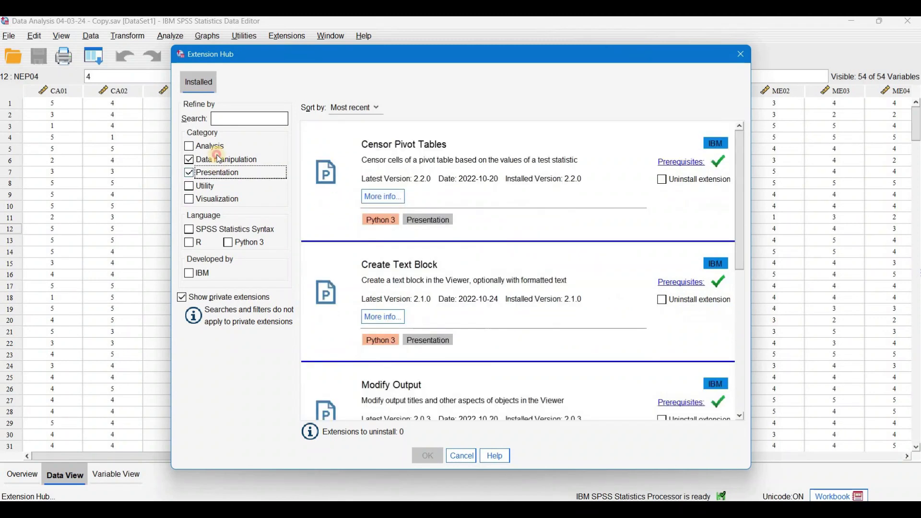
{"action": "scroll", "coordinate": [510, 302], "scroll_direction": "down", "scroll_amount": 2}
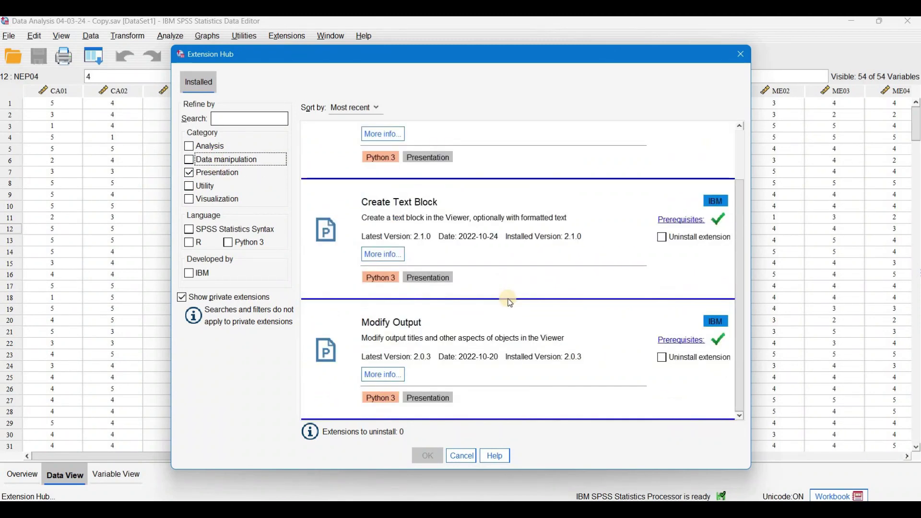
{"action": "left_click", "coordinate": [218, 178]}
{"action": "left_click", "coordinate": [206, 185]}
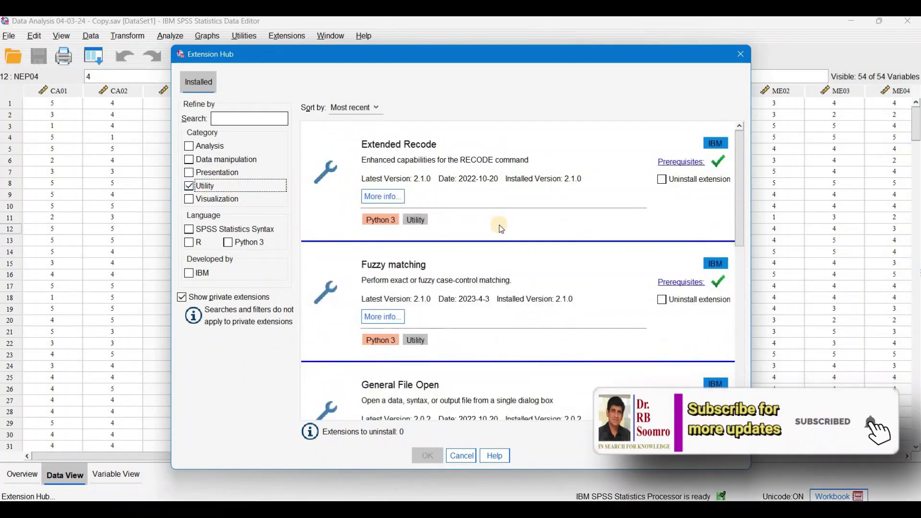
{"action": "left_click", "coordinate": [205, 198]}
{"action": "left_click", "coordinate": [203, 187]}
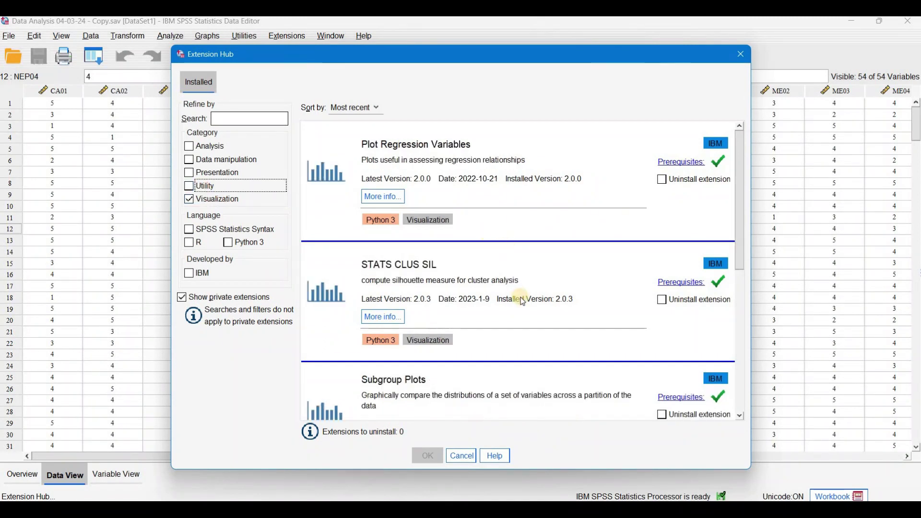
Step: Review the extension details and the prerequisites of Plot Regression Variables, closing each information window
{"action": "left_click", "coordinate": [387, 200]}
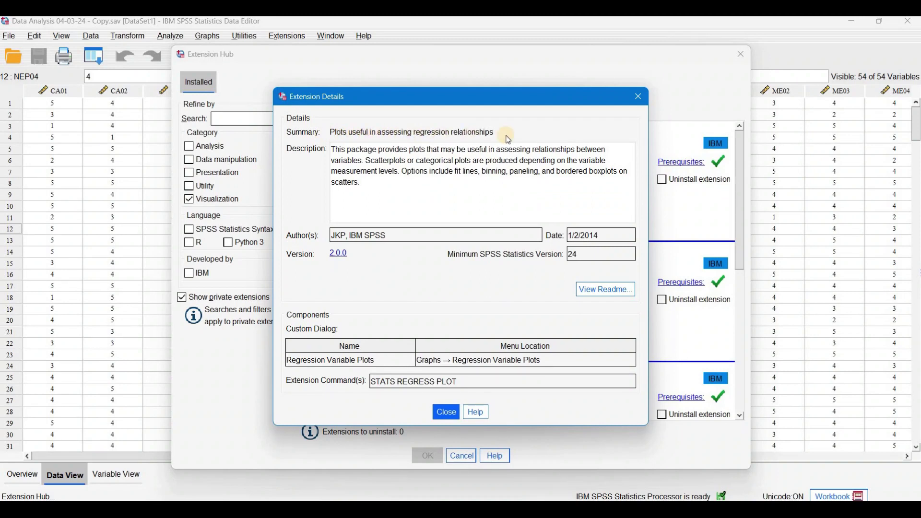
{"action": "left_click_drag", "start_coordinate": [365, 187], "coordinate": [335, 154]}
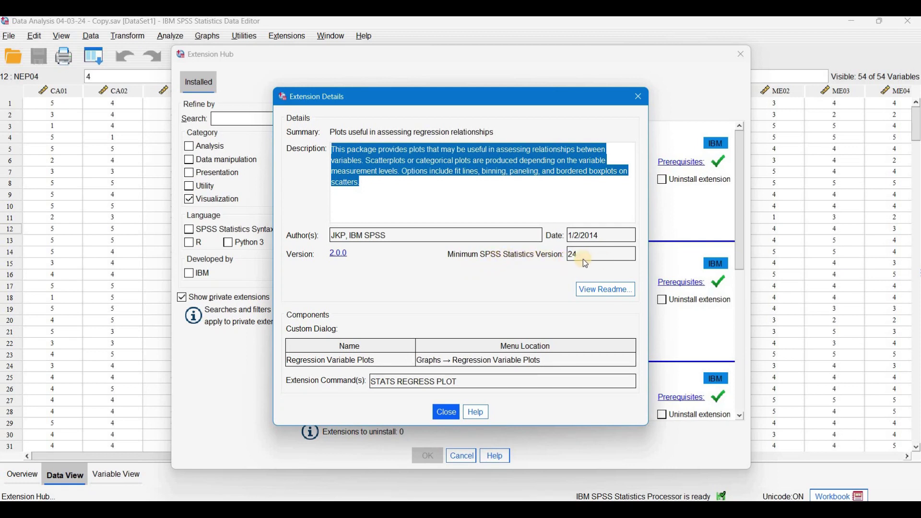
{"action": "left_click", "coordinate": [446, 412]}
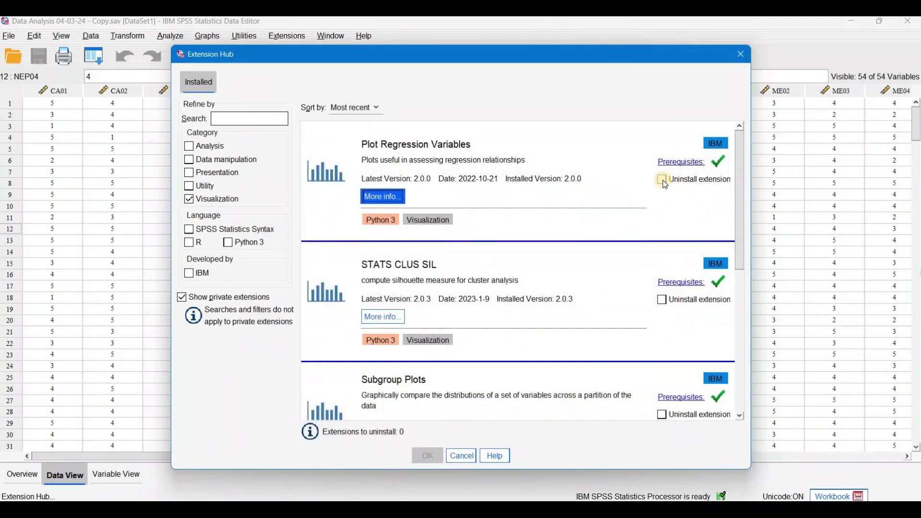
{"action": "left_click", "coordinate": [672, 162]}
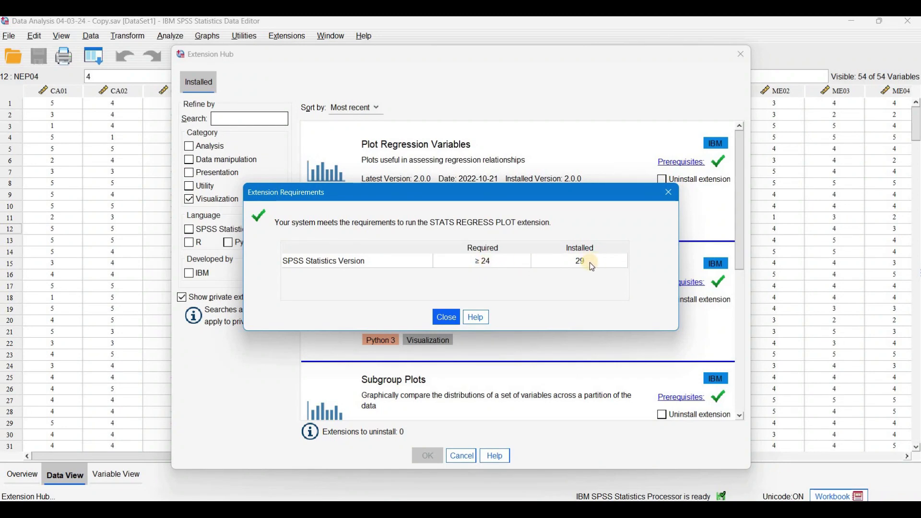
{"action": "left_click", "coordinate": [447, 318]}
Step: Clear the Visualization filter and view the extensions by language: SPSS Statistics Syntax, R and Python 3 in turn
{"action": "left_click", "coordinate": [189, 199]}
{"action": "left_click", "coordinate": [189, 230]}
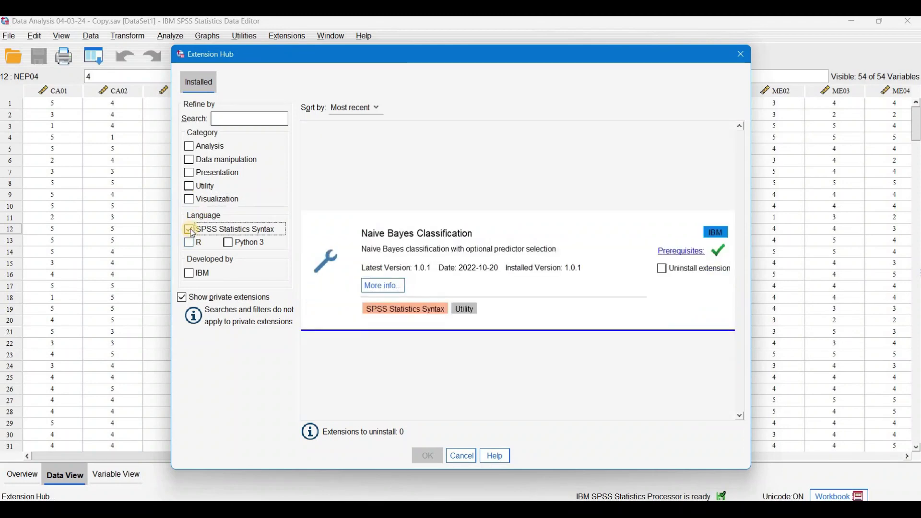
{"action": "left_click", "coordinate": [190, 232]}
{"action": "left_click", "coordinate": [190, 242]}
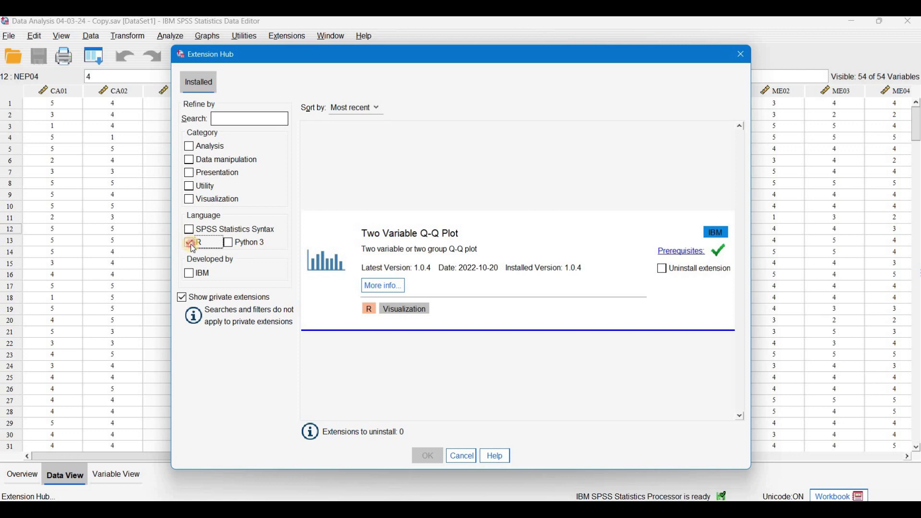
{"action": "left_click", "coordinate": [190, 243]}
{"action": "left_click", "coordinate": [228, 244]}
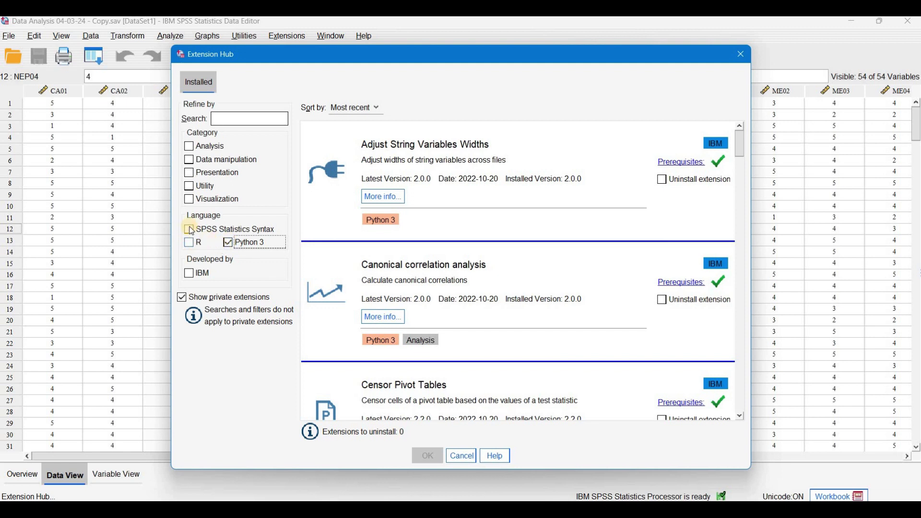
{"action": "left_click", "coordinate": [228, 243]}
Step: Filter the extensions to those developed by IBM and browse the resulting list
{"action": "left_click", "coordinate": [190, 274]}
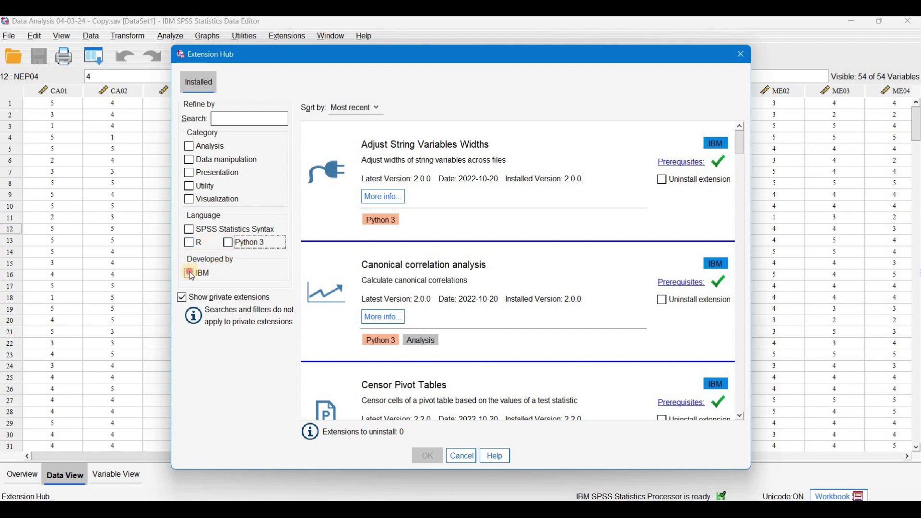
{"action": "left_click", "coordinate": [194, 273]}
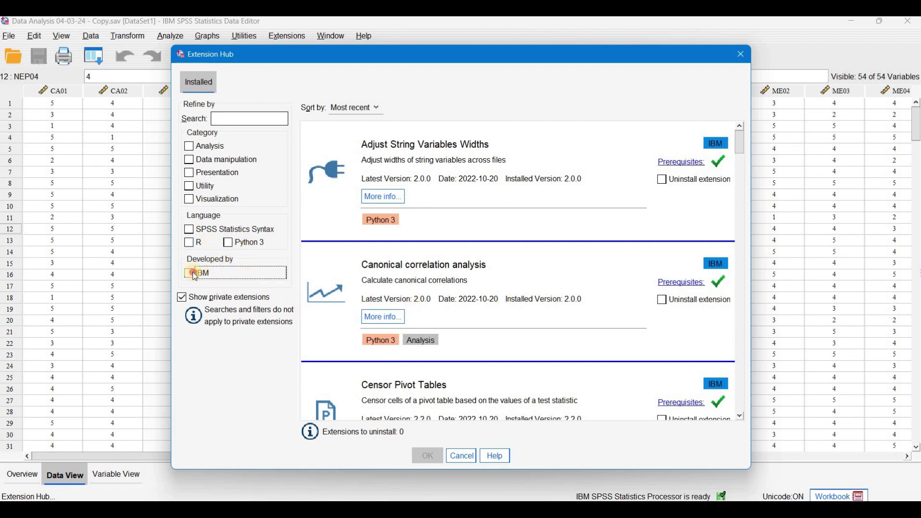
{"action": "scroll", "coordinate": [448, 276], "scroll_direction": "down", "scroll_amount": 5}
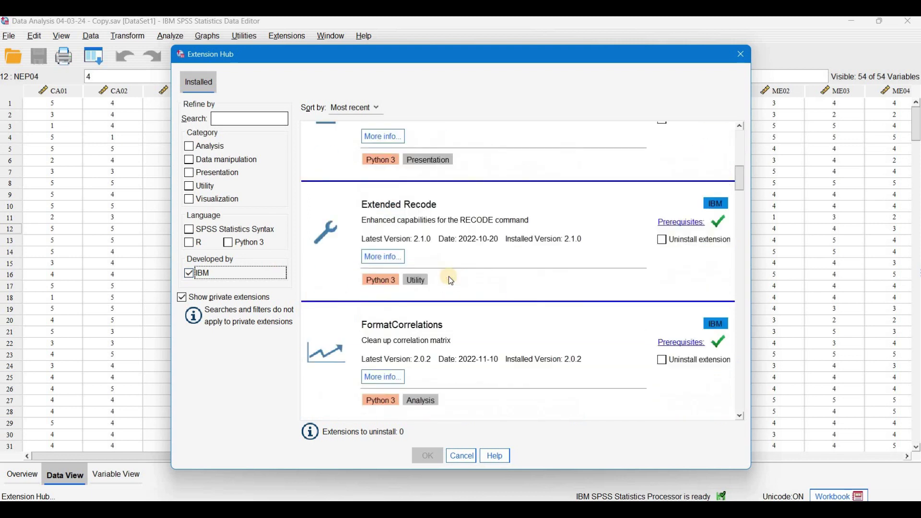
{"action": "scroll", "coordinate": [447, 276], "scroll_direction": "down", "scroll_amount": 3}
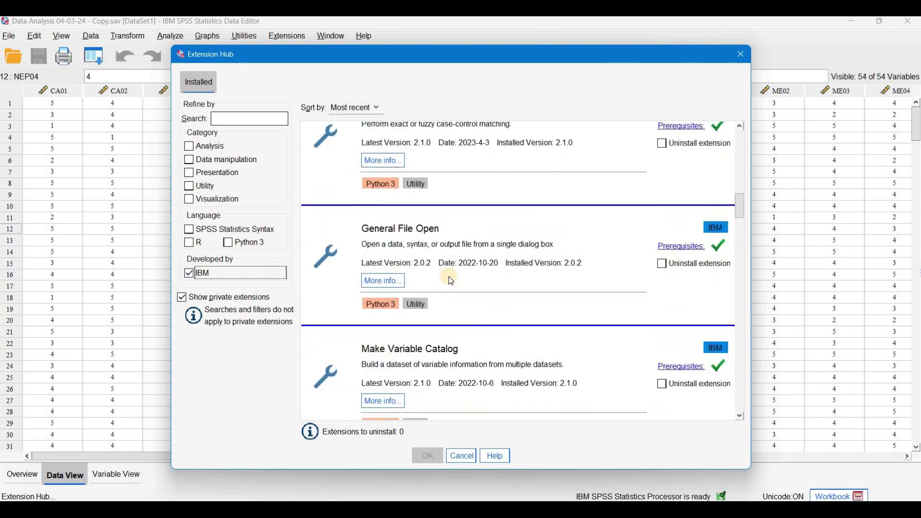
{"action": "scroll", "coordinate": [449, 279], "scroll_direction": "up", "scroll_amount": 6}
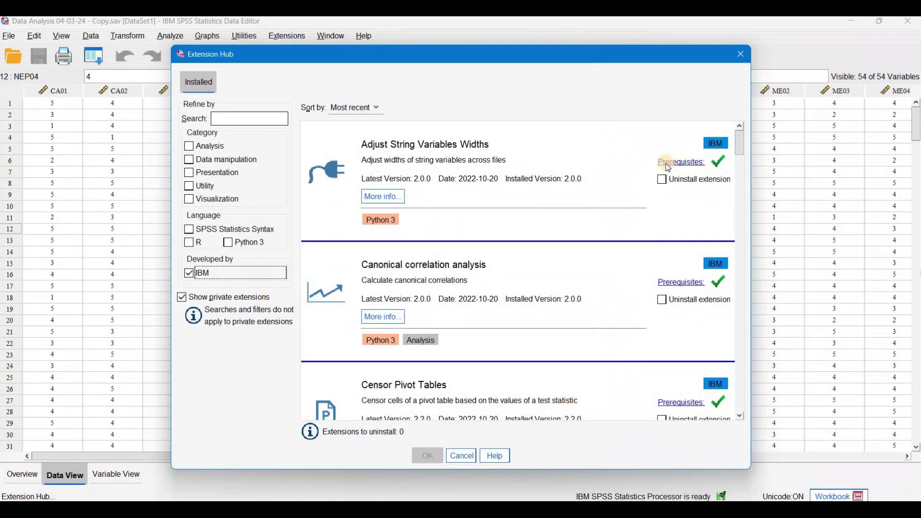
Step: Check the prerequisites of the Adjust String Variables Widths extension and cancel out of the Extension Hub
{"action": "left_click", "coordinate": [681, 162]}
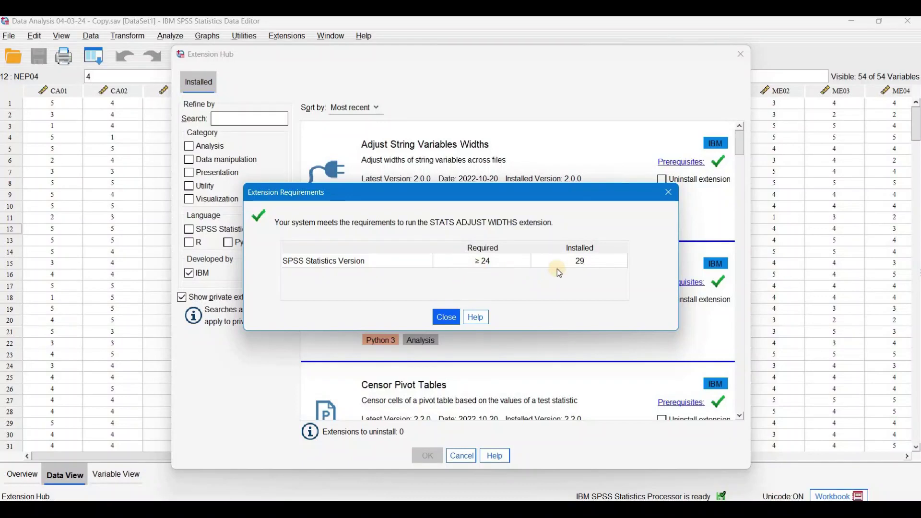
{"action": "left_click", "coordinate": [444, 318]}
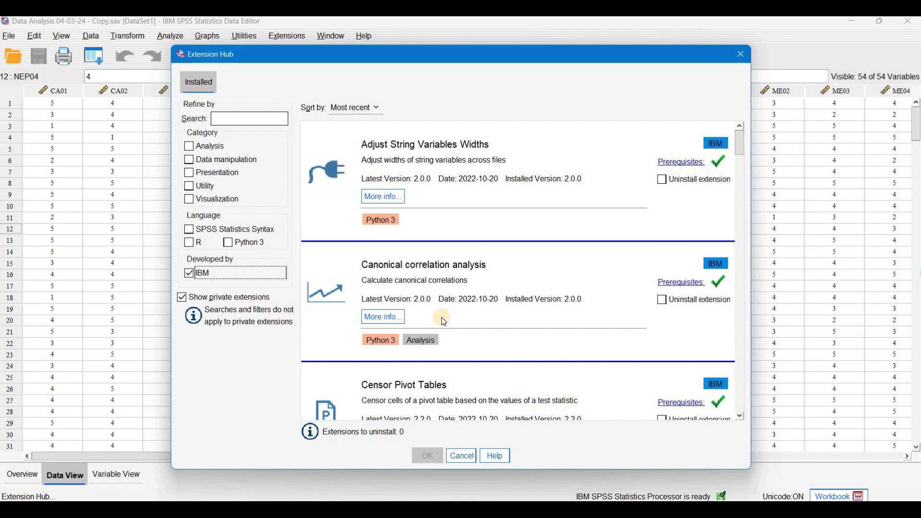
{"action": "left_click", "coordinate": [461, 455]}
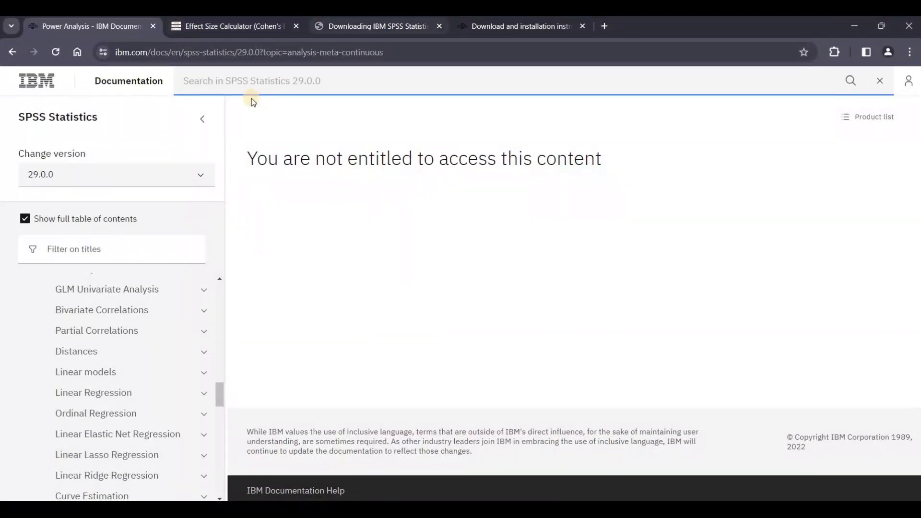
Step: In the browser, view the IBM download and installation instructions and highlight the modified date on the Downloading IBM SPSS Statistics 29 page
{"action": "left_click", "coordinate": [462, 29]}
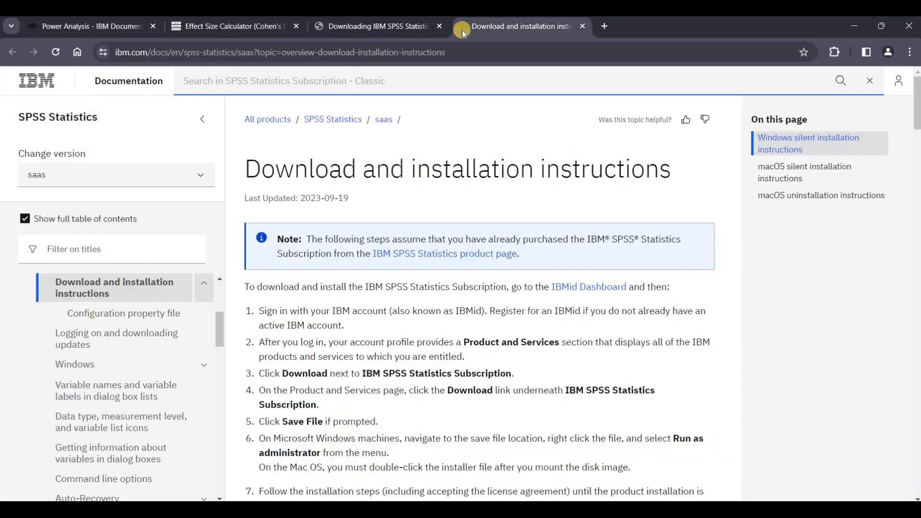
{"action": "left_click", "coordinate": [368, 29]}
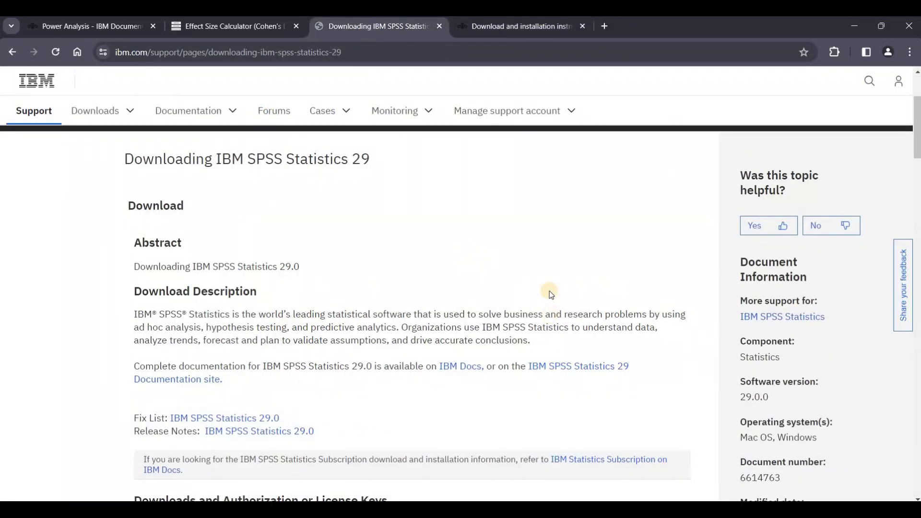
{"action": "scroll", "coordinate": [551, 293], "scroll_direction": "down", "scroll_amount": 3}
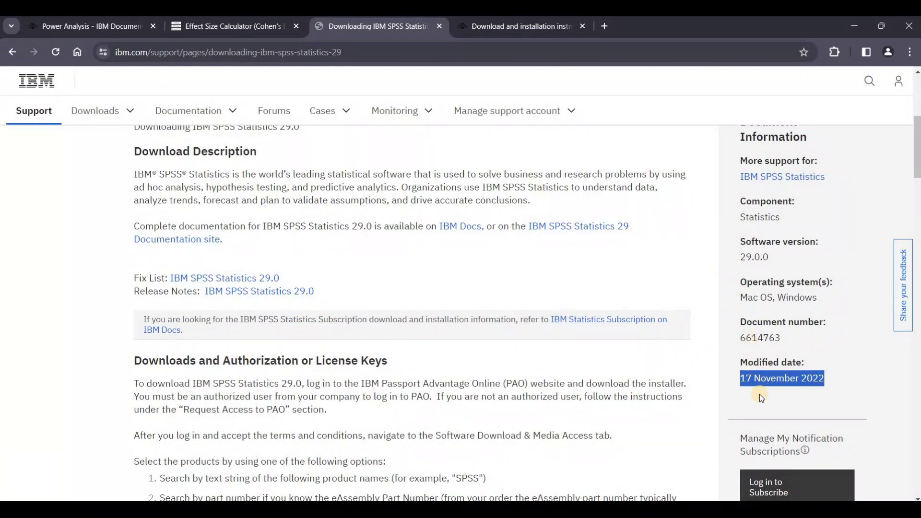
{"action": "left_click_drag", "start_coordinate": [740, 379], "coordinate": [831, 381]}
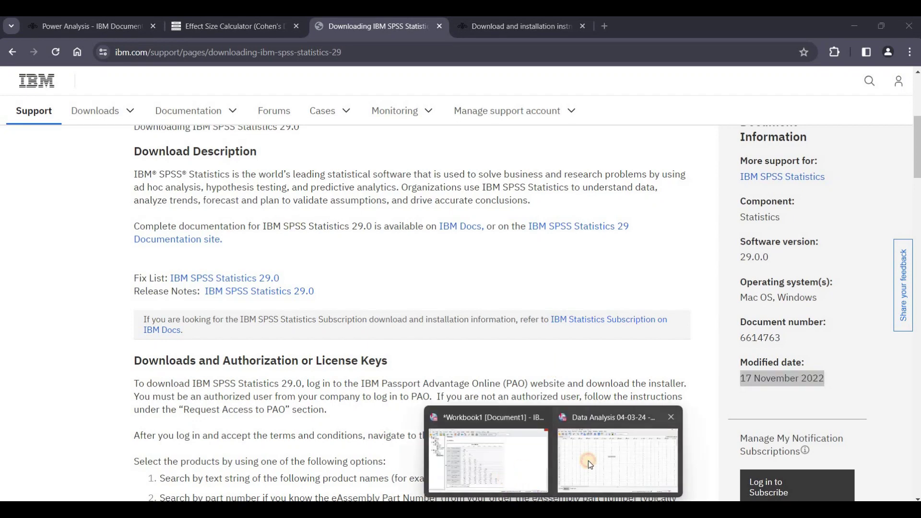
Step: Return to the SPSS Data Editor and look over the available graph types without opening any
{"action": "left_click", "coordinate": [588, 461]}
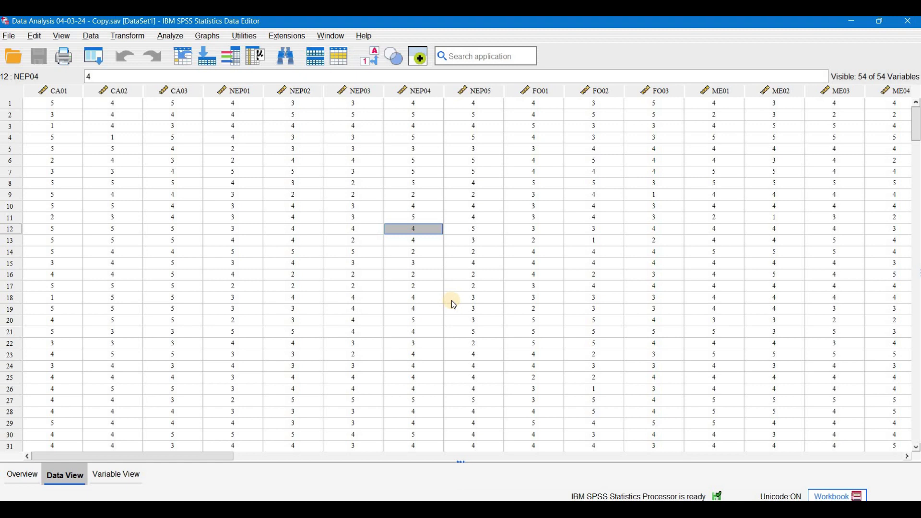
{"action": "left_click", "coordinate": [207, 38]}
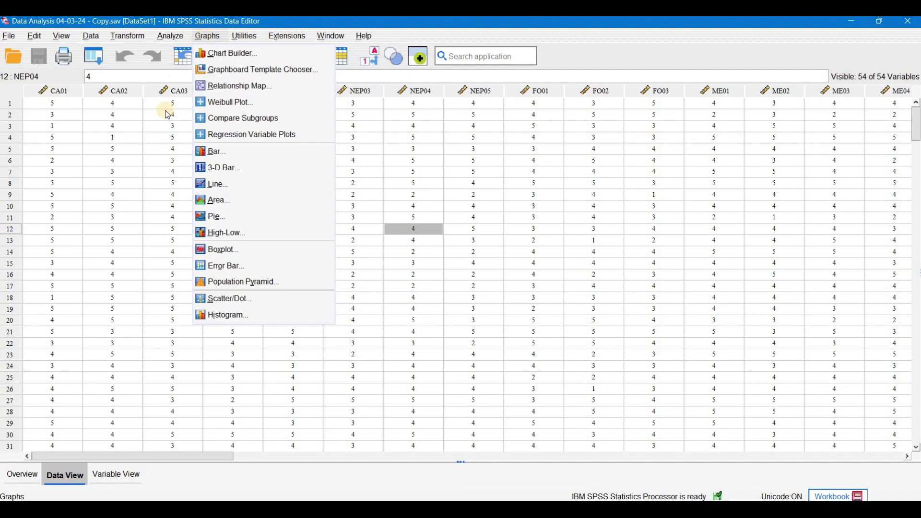
{"action": "left_click", "coordinate": [158, 152]}
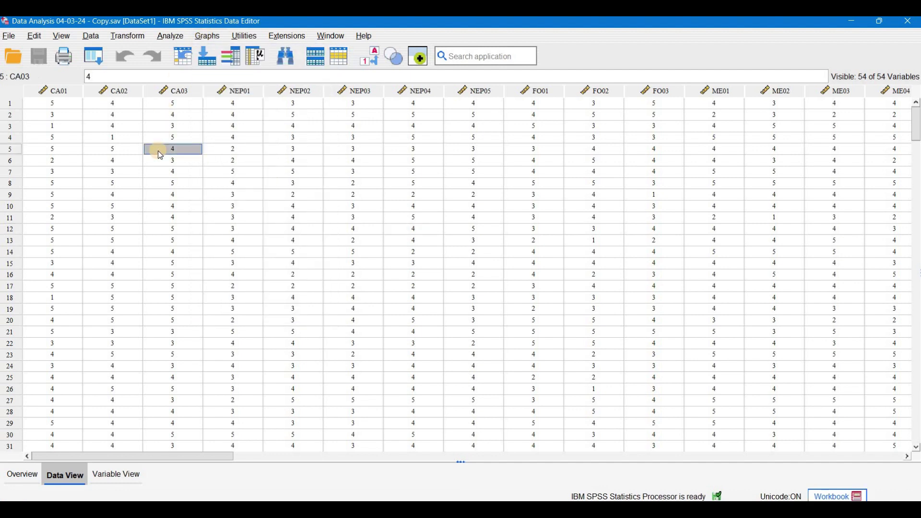